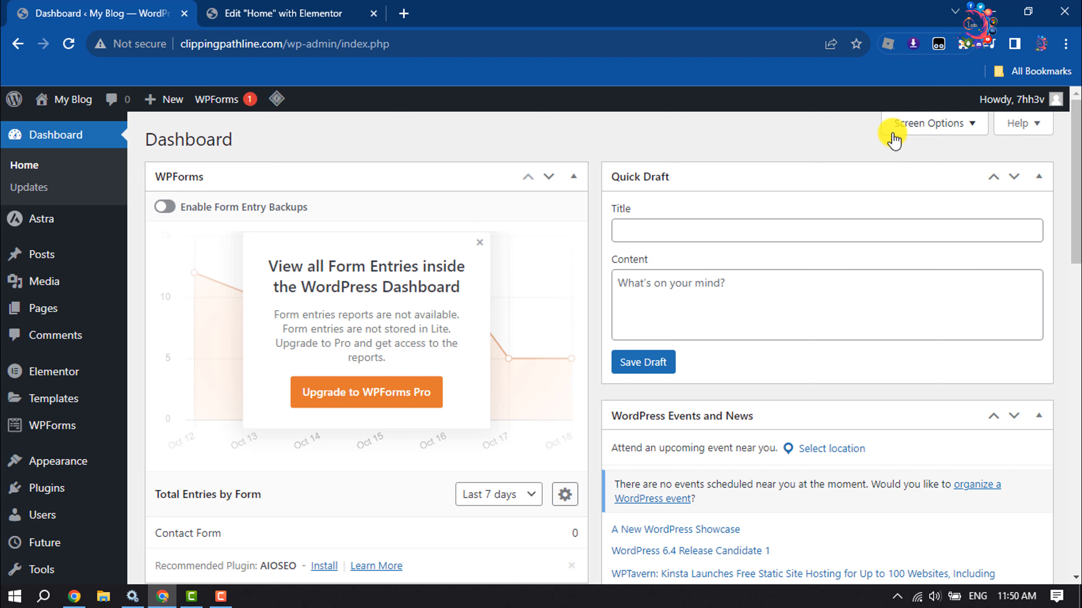
- Open the page for adding plugins and search the plugin directory for "wpforms"
mouse_move(25, 488)
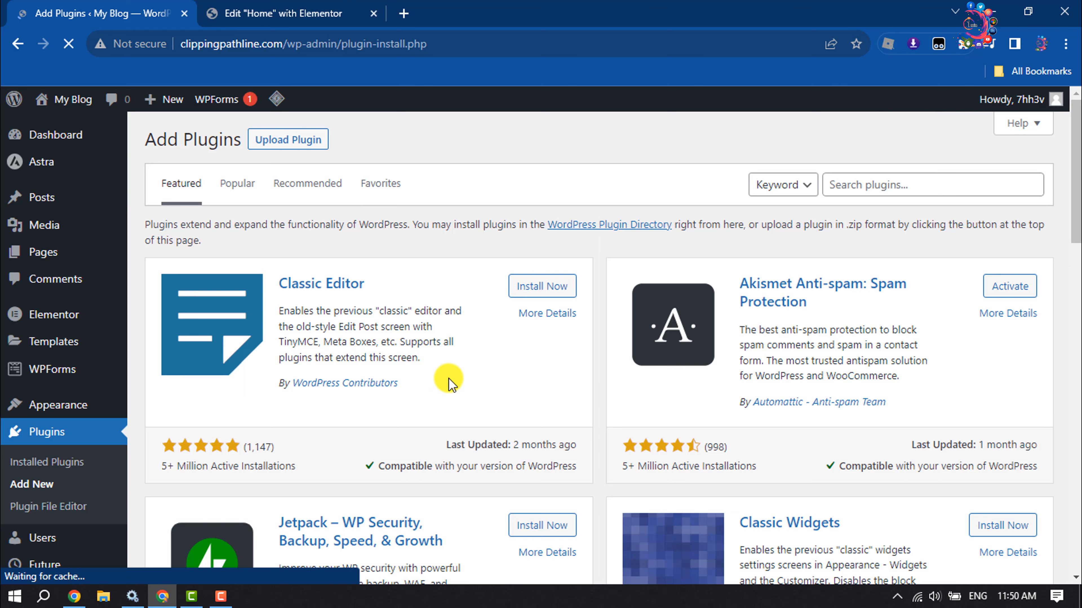
type("wpforms")
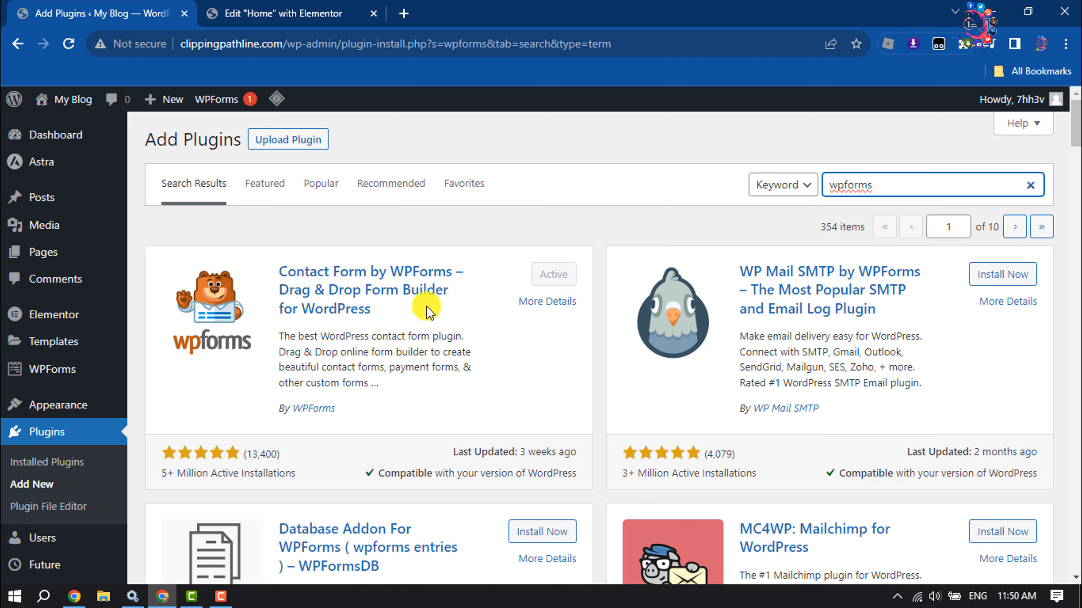
- Start a new form in WPForms and name it "test-1"
mouse_move(40, 375)
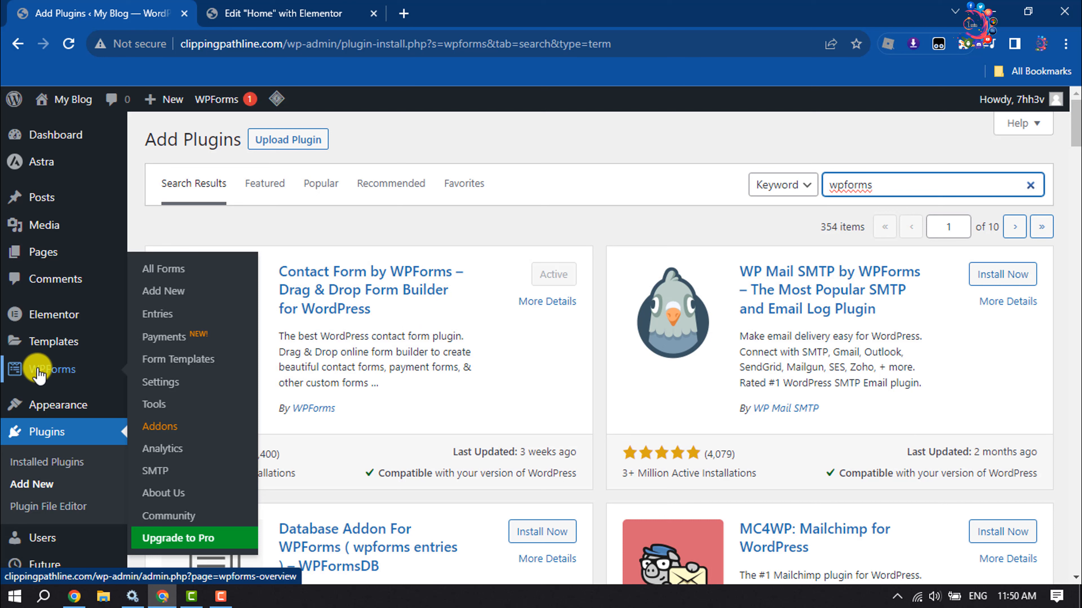
left_click(171, 292)
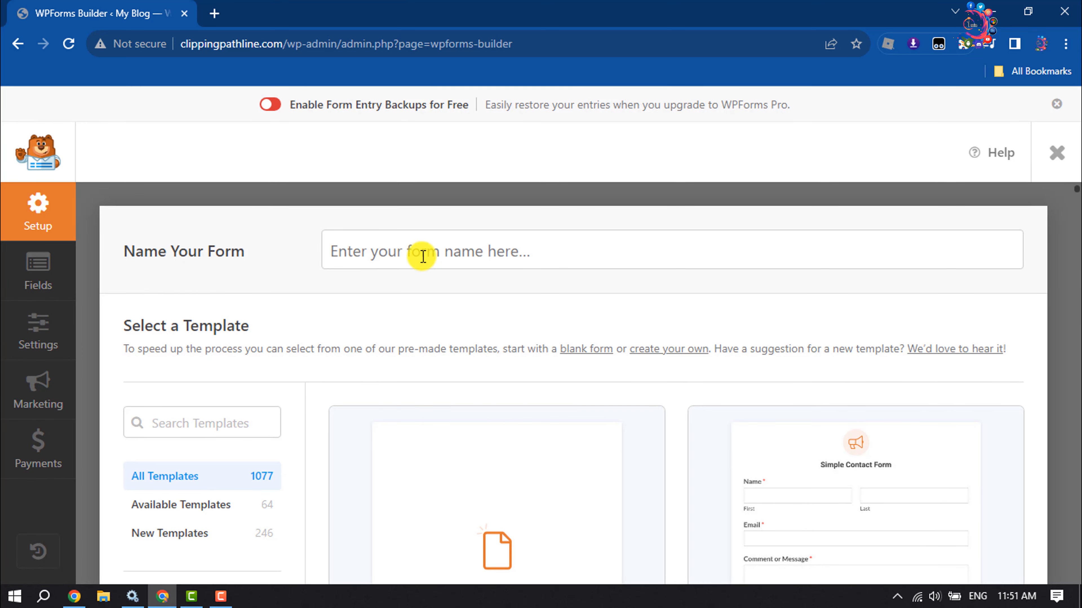
left_click(422, 251)
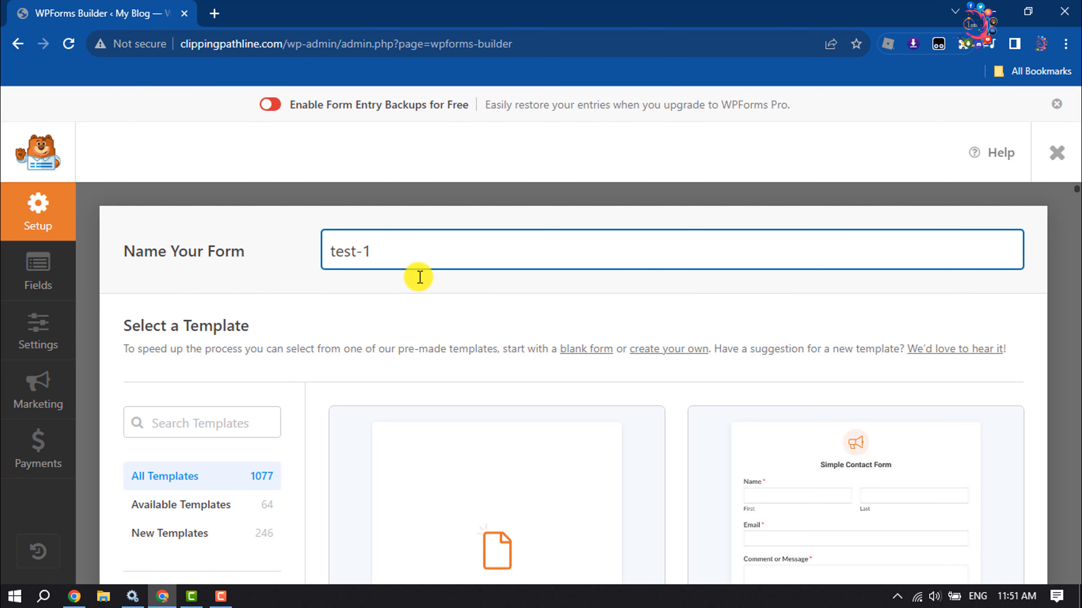
- Browse the form templates and create the form from the Simple Contact Form template
scroll(324, 475, "down", 2)
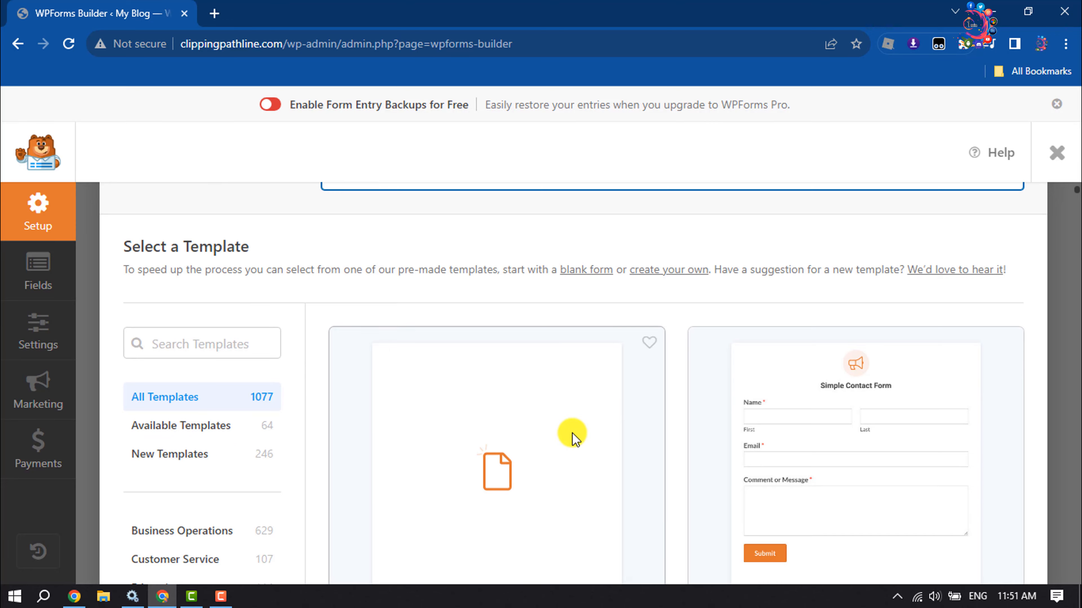
scroll(570, 433, "down", 10)
scroll(809, 454, "down", 5)
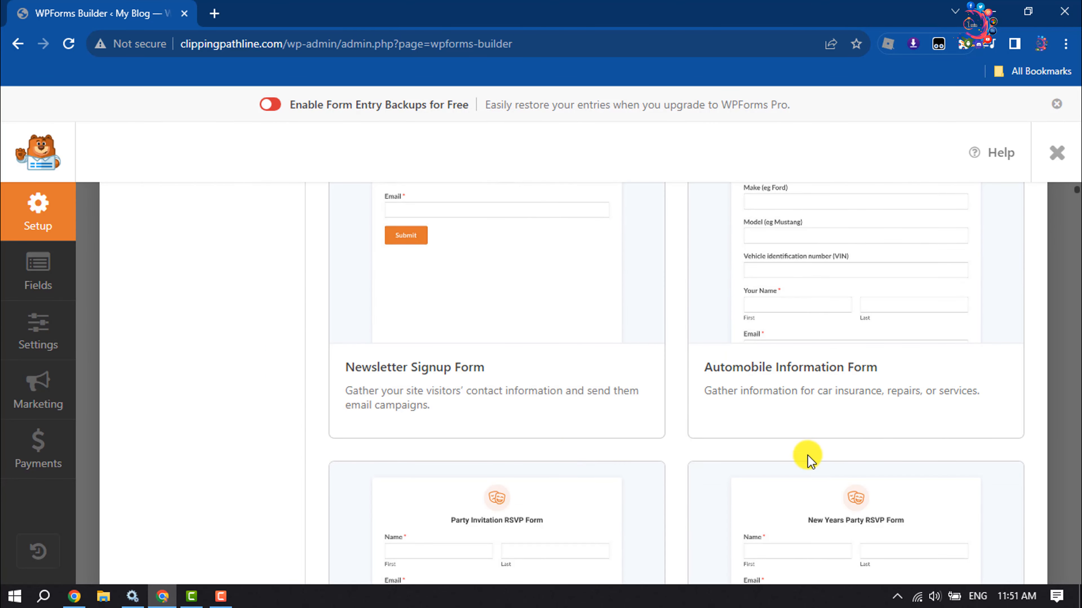
scroll(811, 443, "up", 8)
scroll(811, 446, "up", 4)
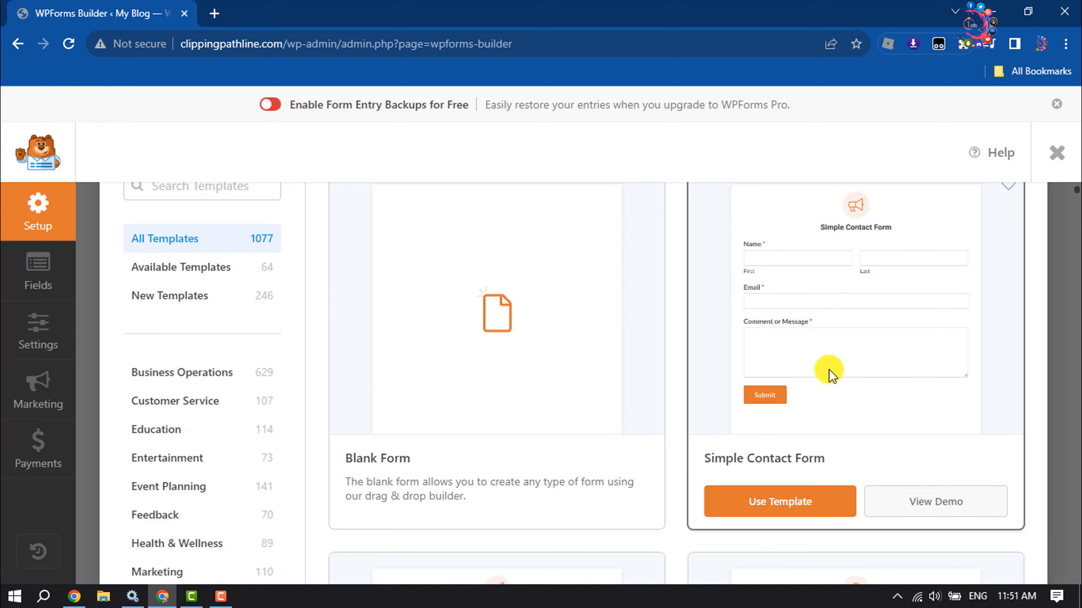
left_click(771, 507)
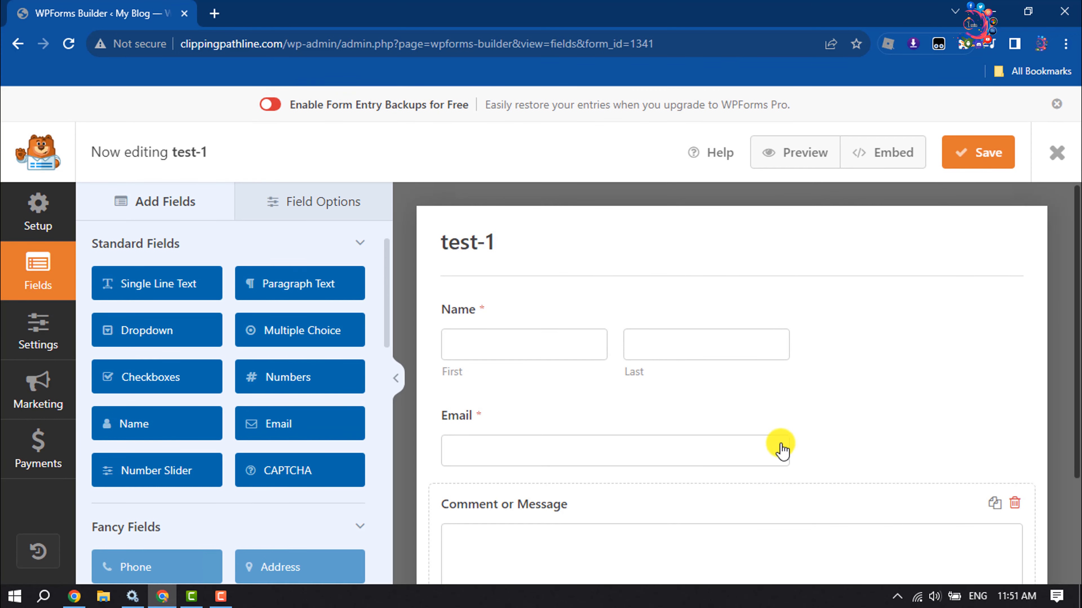
- Look over the contact form's preview and the standard and fancy fields available for it
scroll(775, 444, "down", 3)
scroll(768, 432, "up", 3)
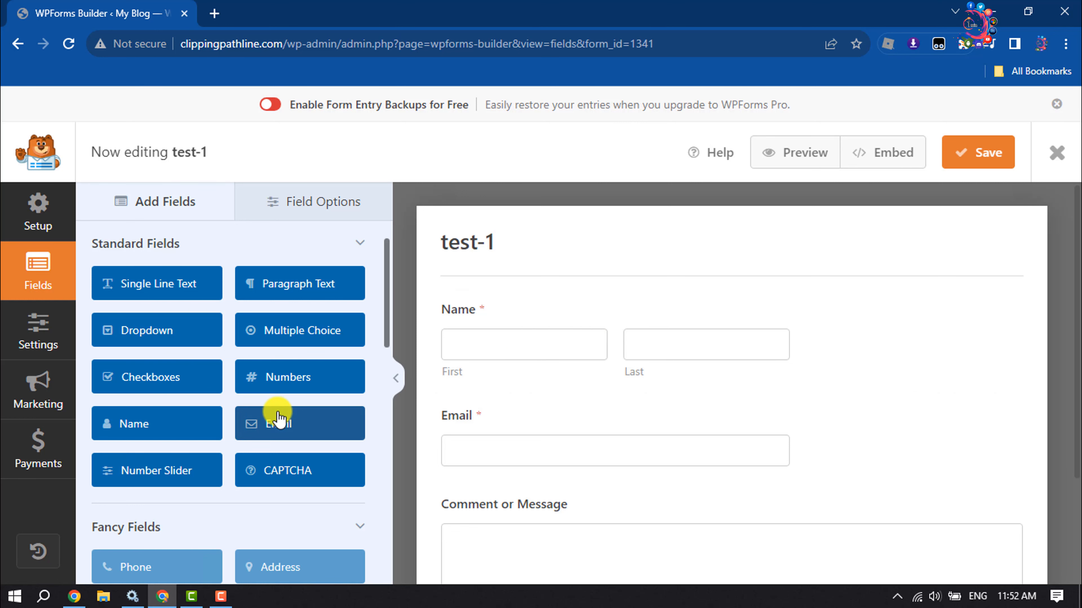
scroll(541, 312, "down", 3)
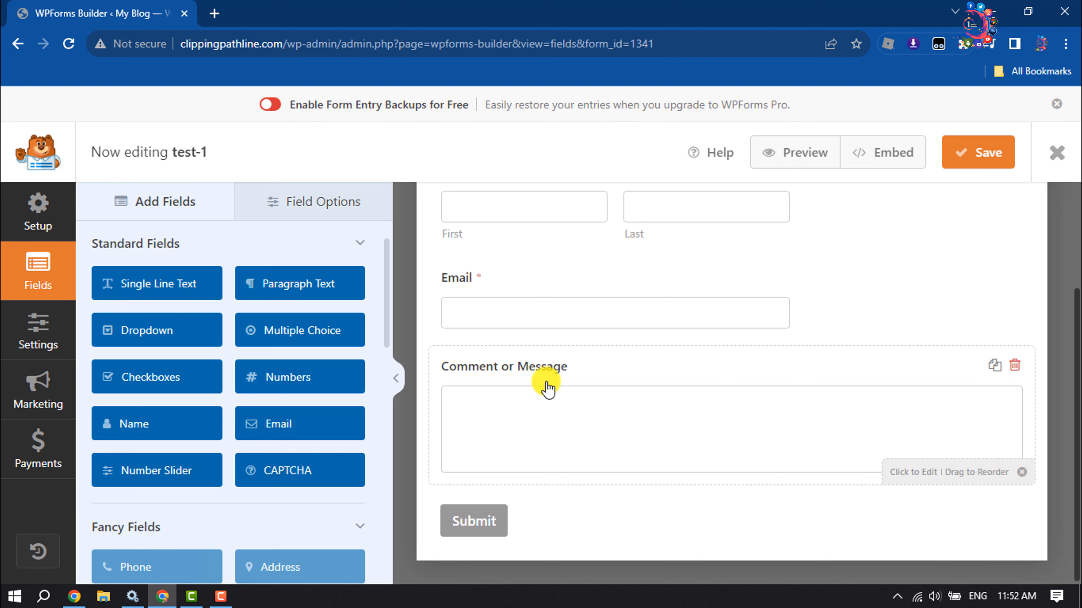
scroll(517, 371, "up", 3)
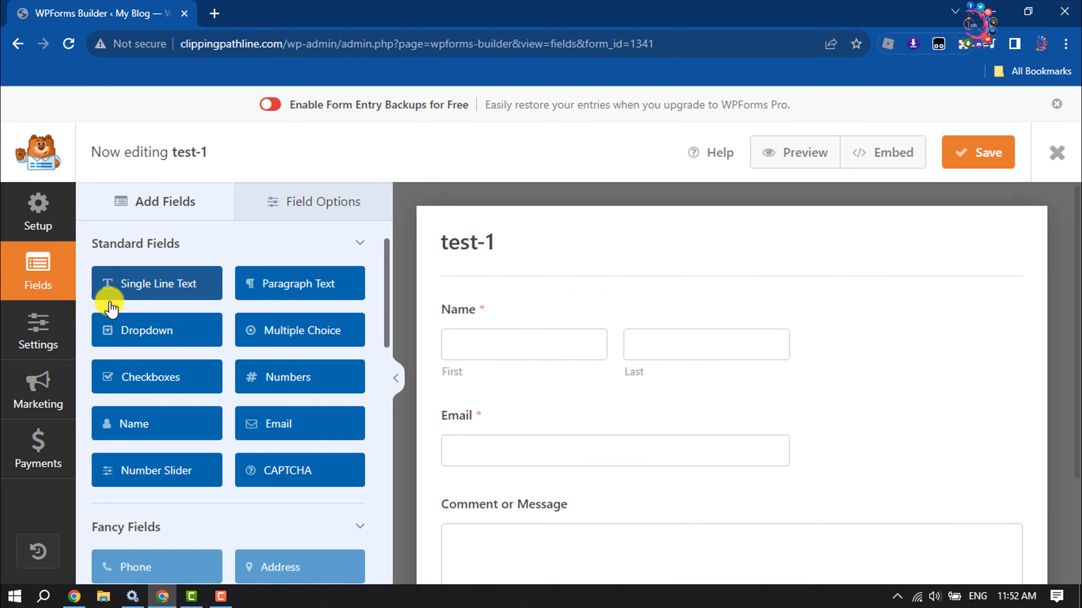
scroll(195, 294, "down", 4)
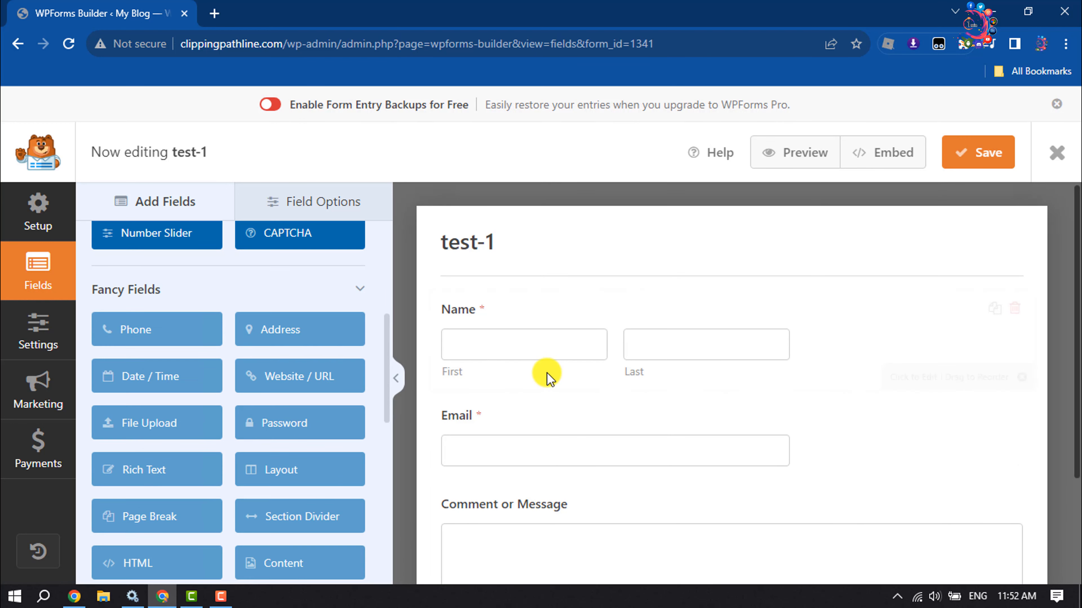
scroll(546, 375, "down", 3)
scroll(546, 377, "up", 3)
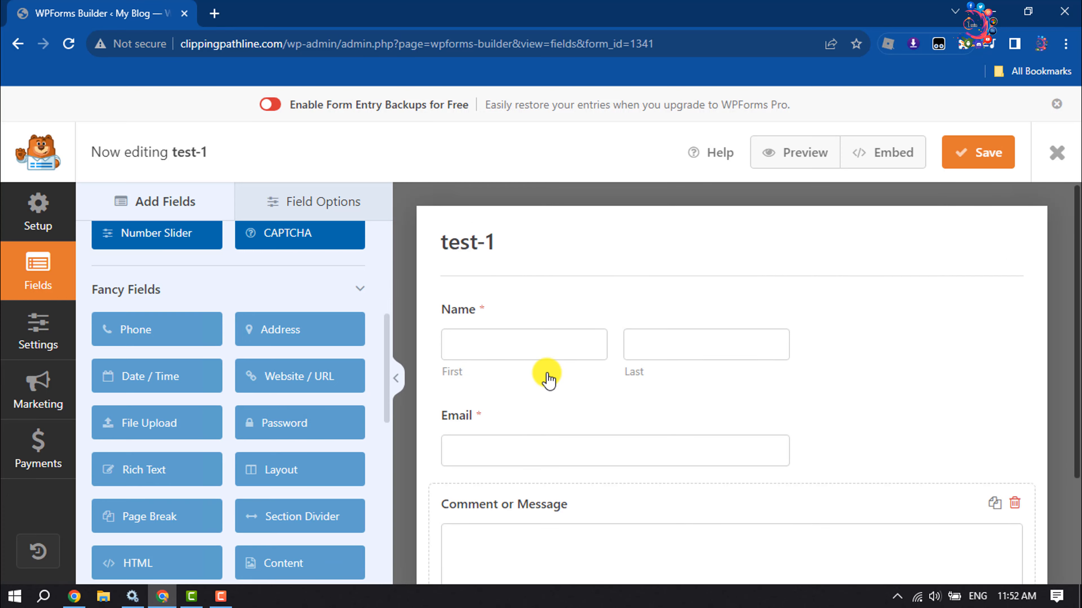
- Check the Name field's general options and try to add a Phone field to the form
left_click(301, 213)
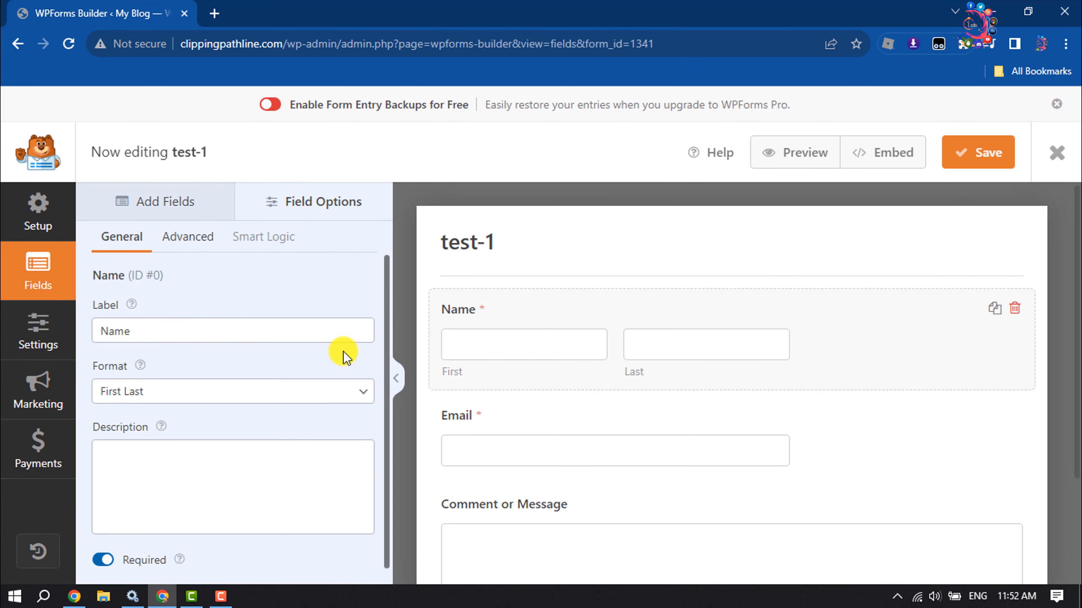
left_click_drag(150, 324, 98, 331)
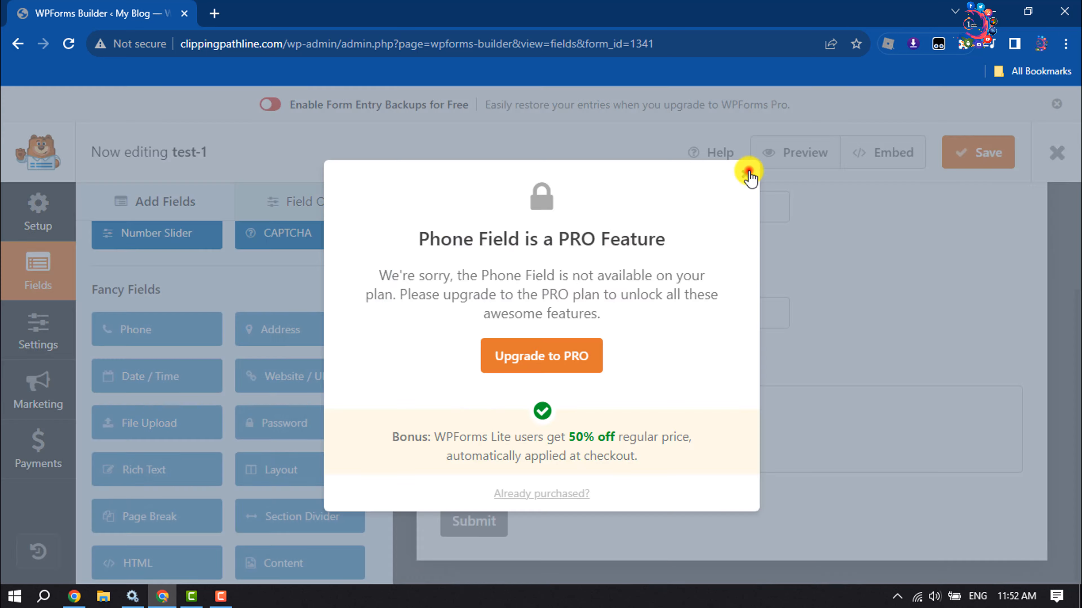
left_click(749, 172)
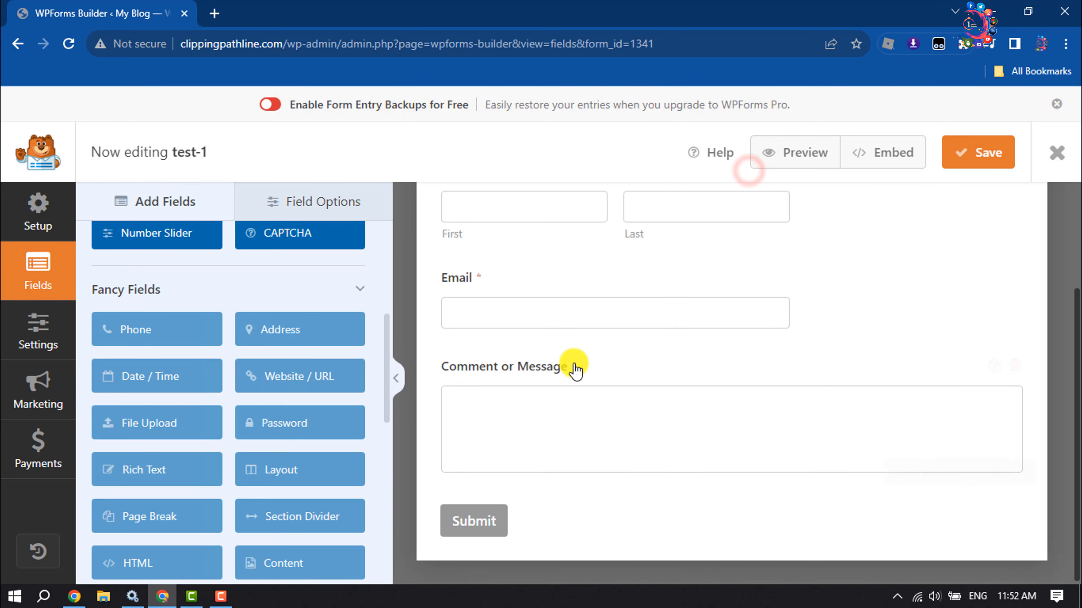
- Save the form and view its page embedding options without embedding it
scroll(543, 374, "up", 3)
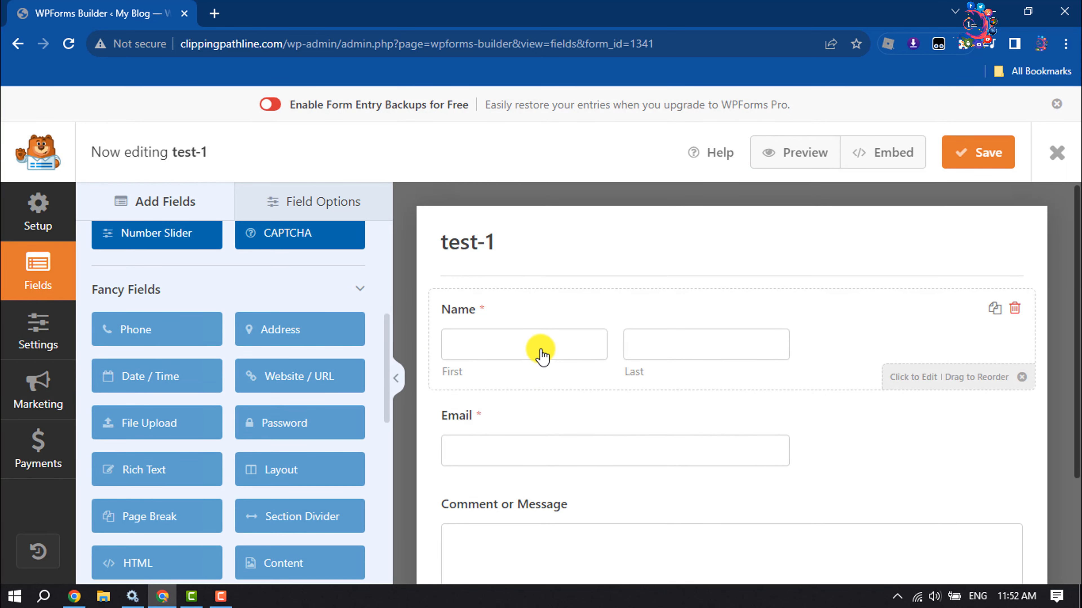
scroll(543, 346, "down", 3)
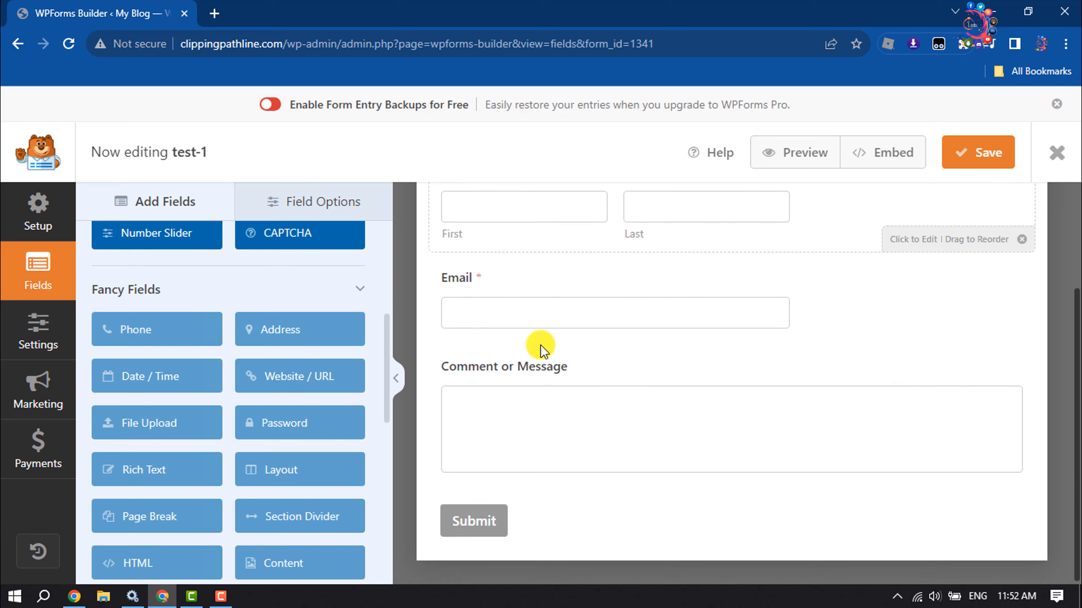
left_click(986, 162)
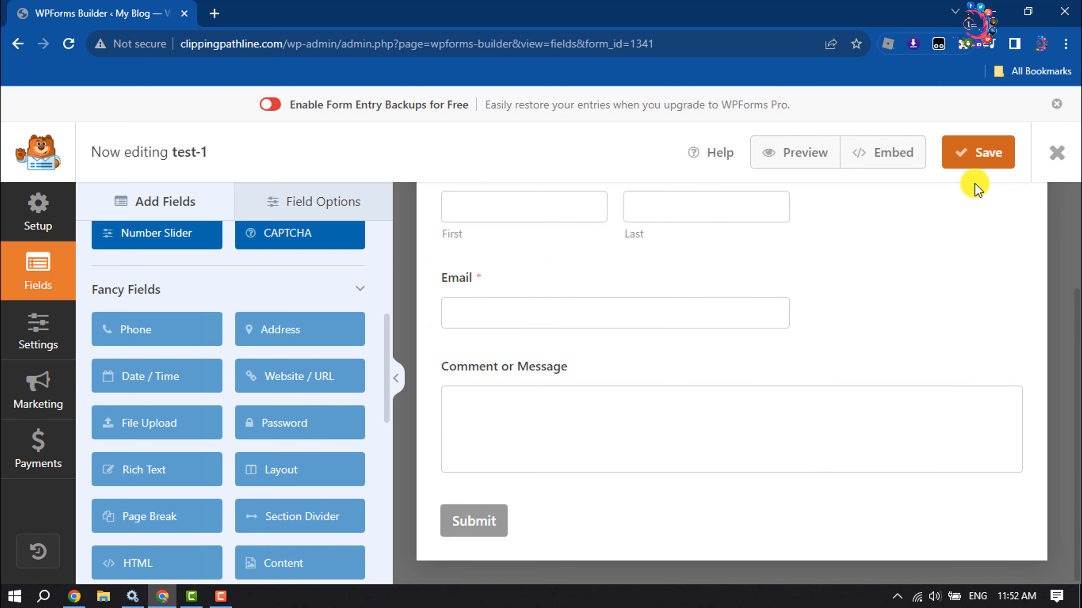
left_click(897, 157)
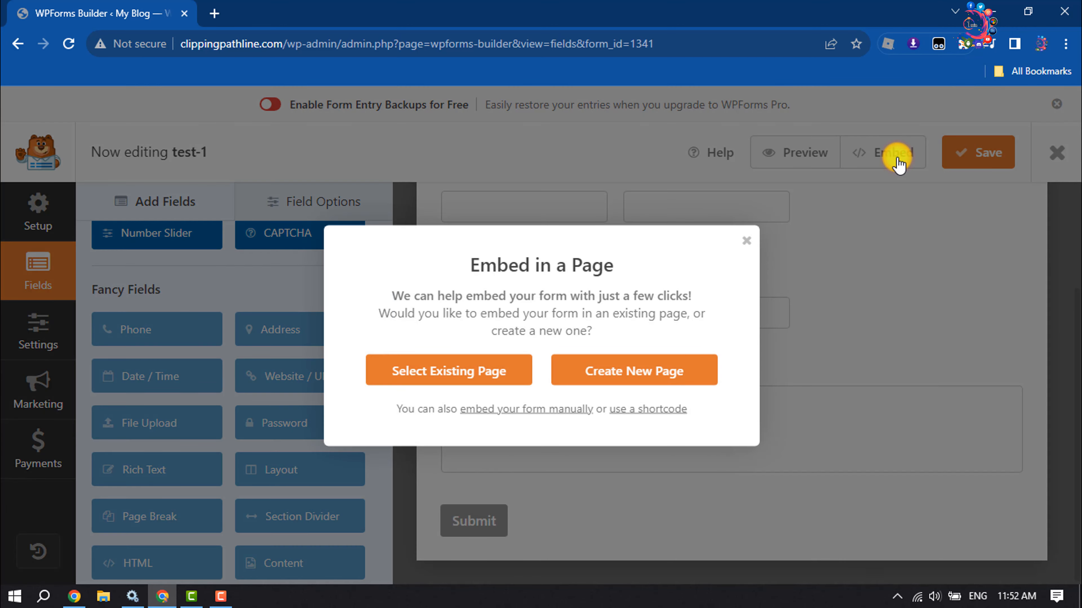
left_click(746, 241)
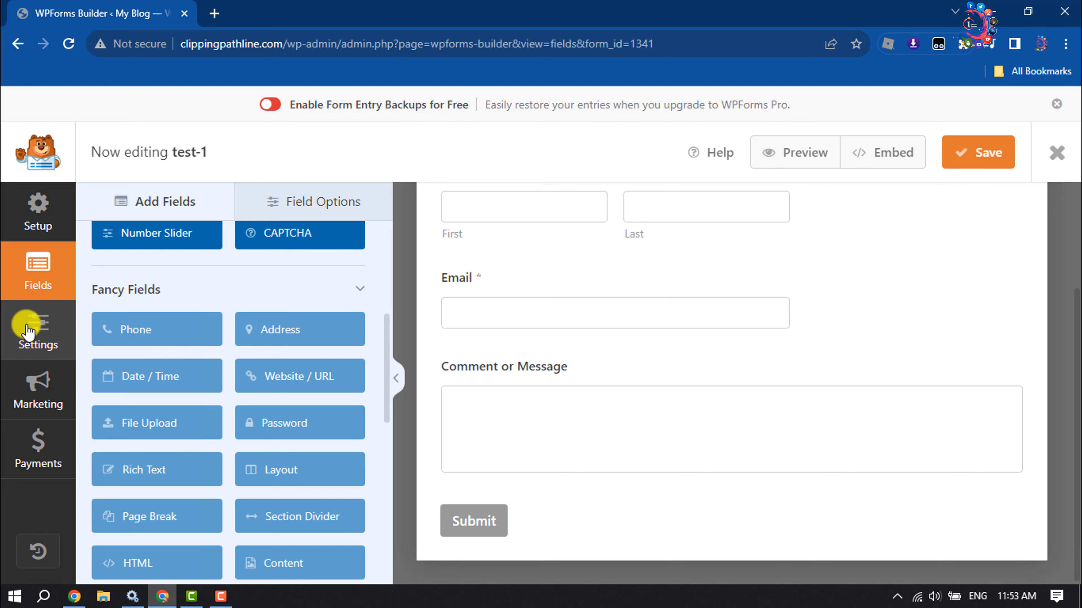
- Open the form's settings and review the General section, including description, tags and submit button text
left_click(27, 343)
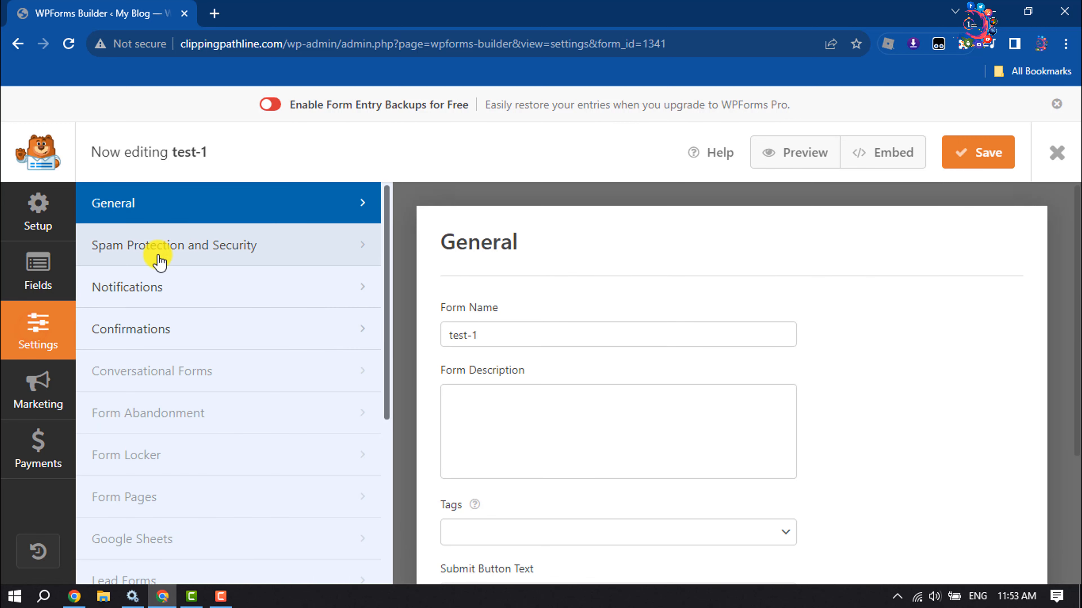
scroll(526, 350, "down", 5)
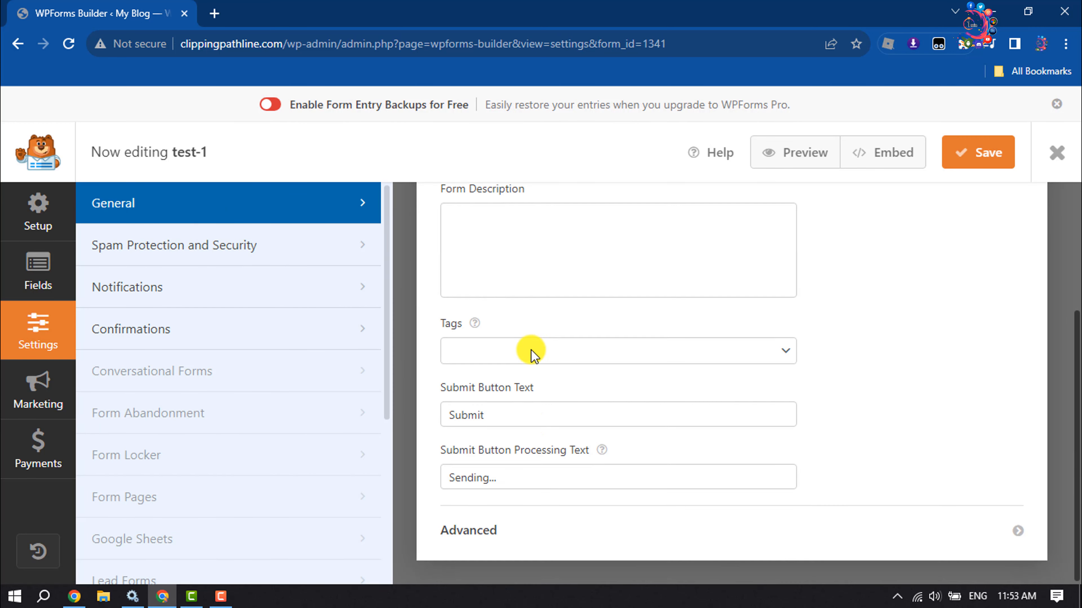
scroll(512, 367, "up", 5)
scroll(511, 362, "down", 5)
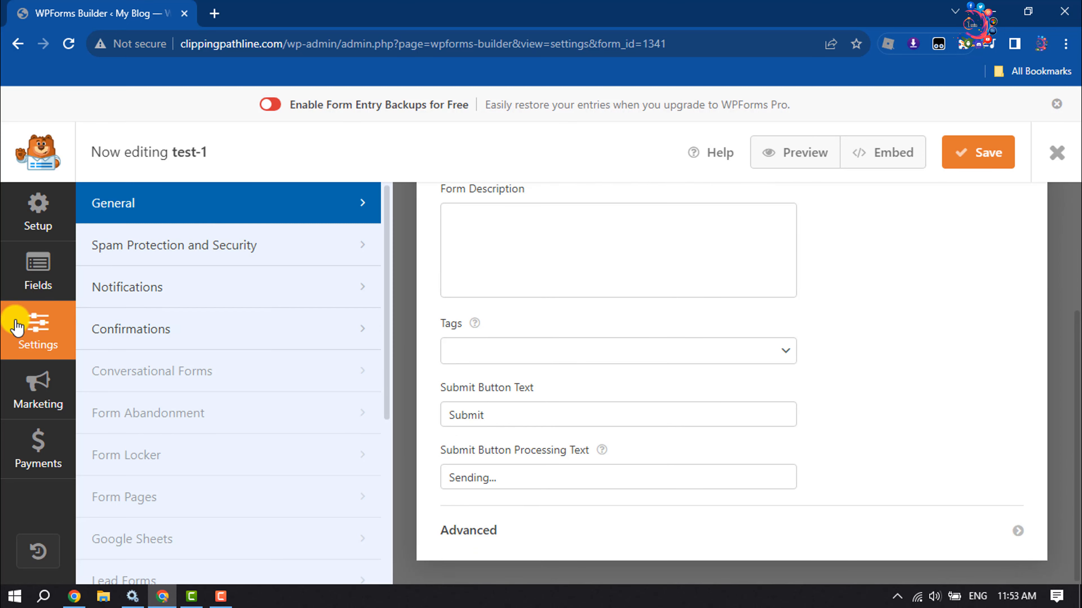
- Review the default confirmation's type choices, message text and display options
left_click(151, 330)
scroll(635, 290, "up", 4)
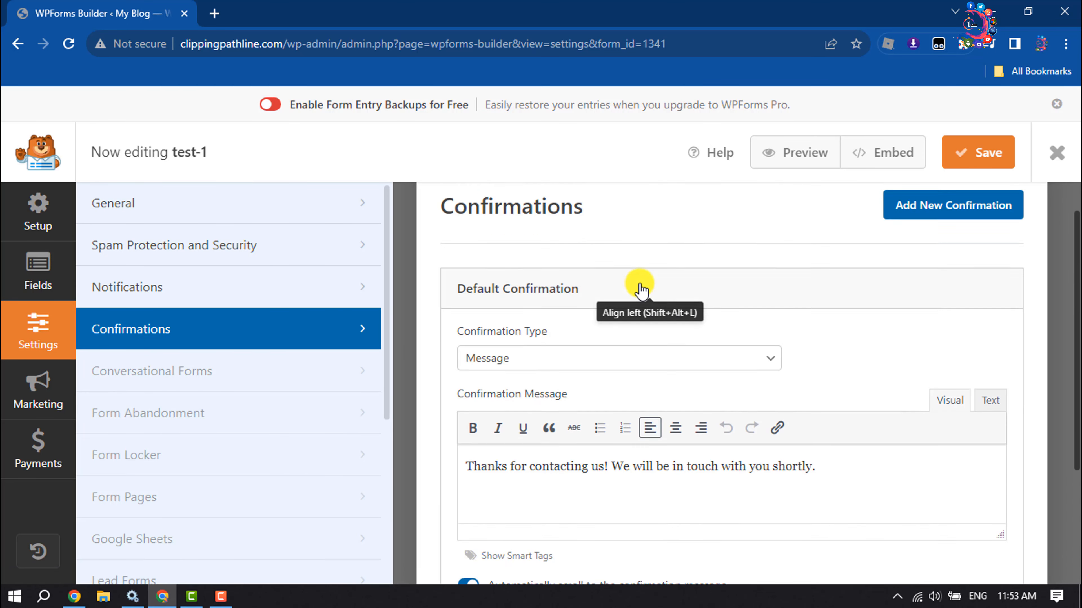
scroll(540, 405, "down", 2)
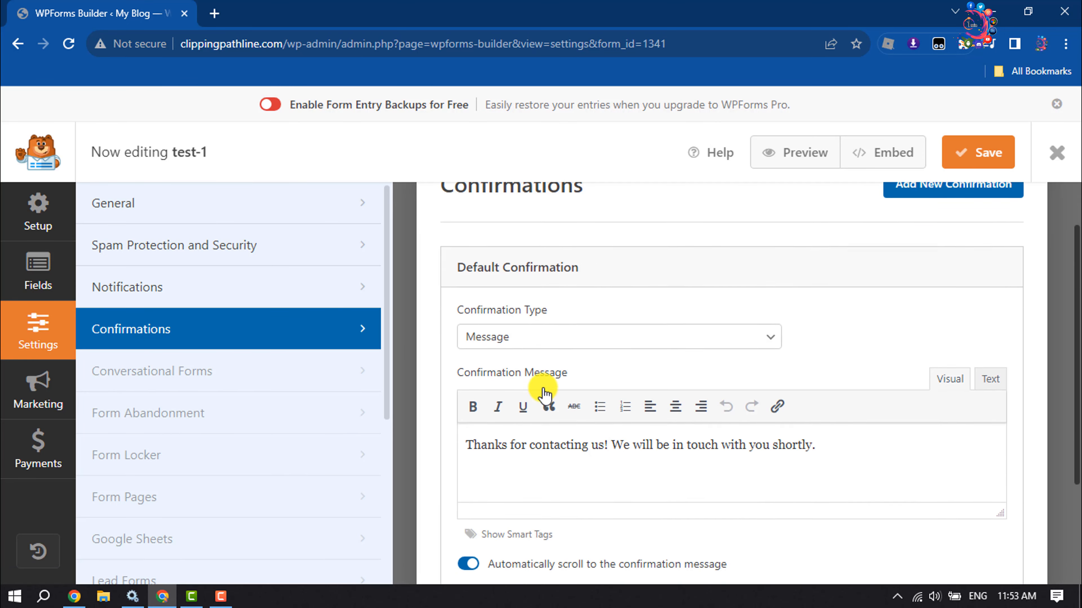
left_click(538, 317)
left_click(540, 328)
scroll(554, 330, "down", 2)
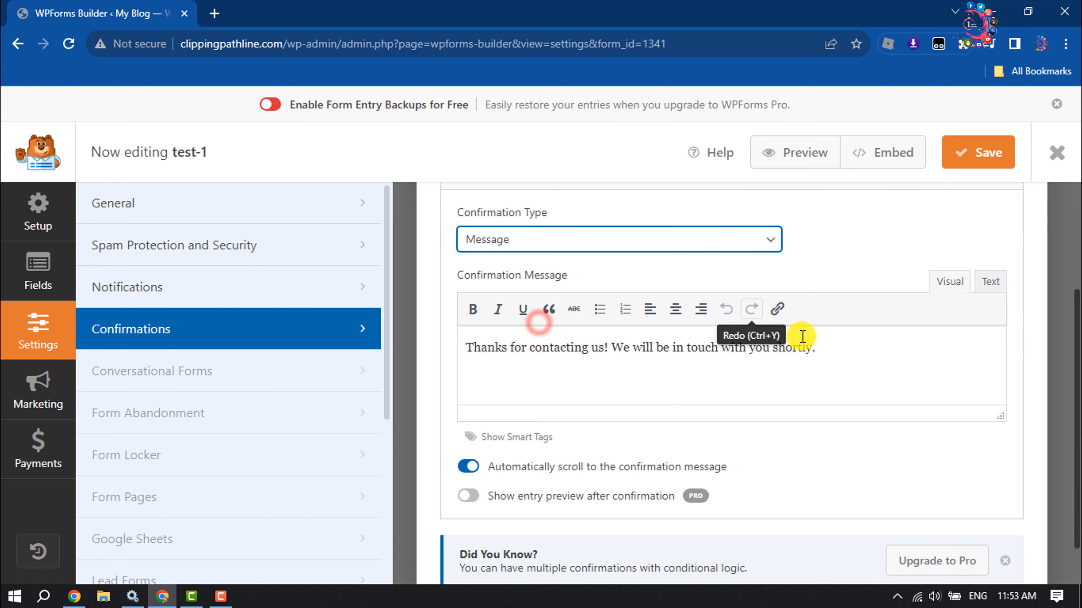
left_click_drag(861, 350, 629, 370)
scroll(629, 370, "down", 1)
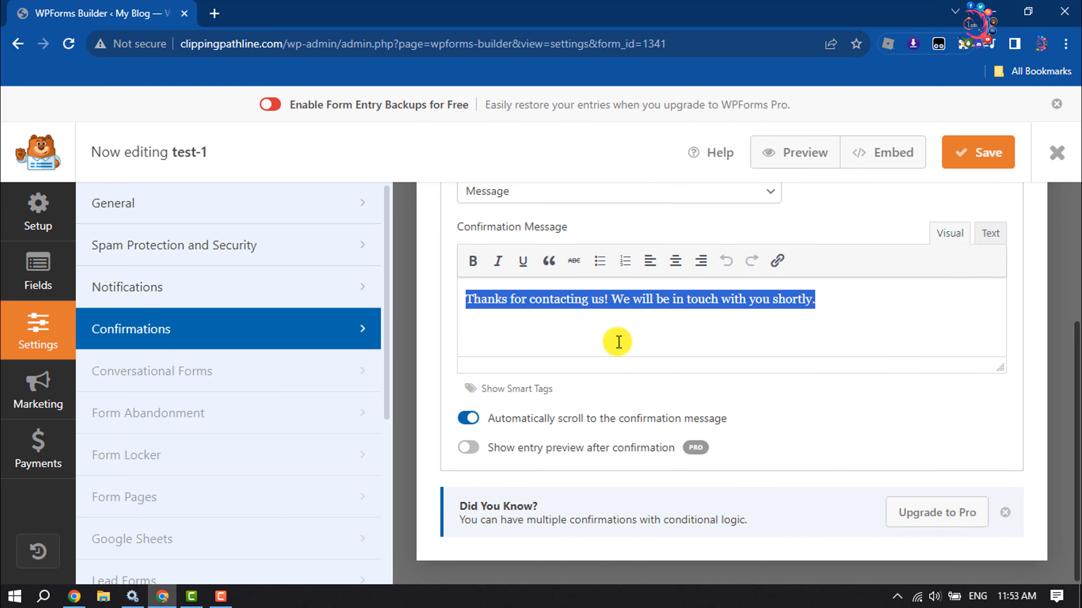
- Review the default notification's recipient address, subject line, sender, reply-to and message settings
left_click(149, 286)
scroll(696, 333, "up", 5)
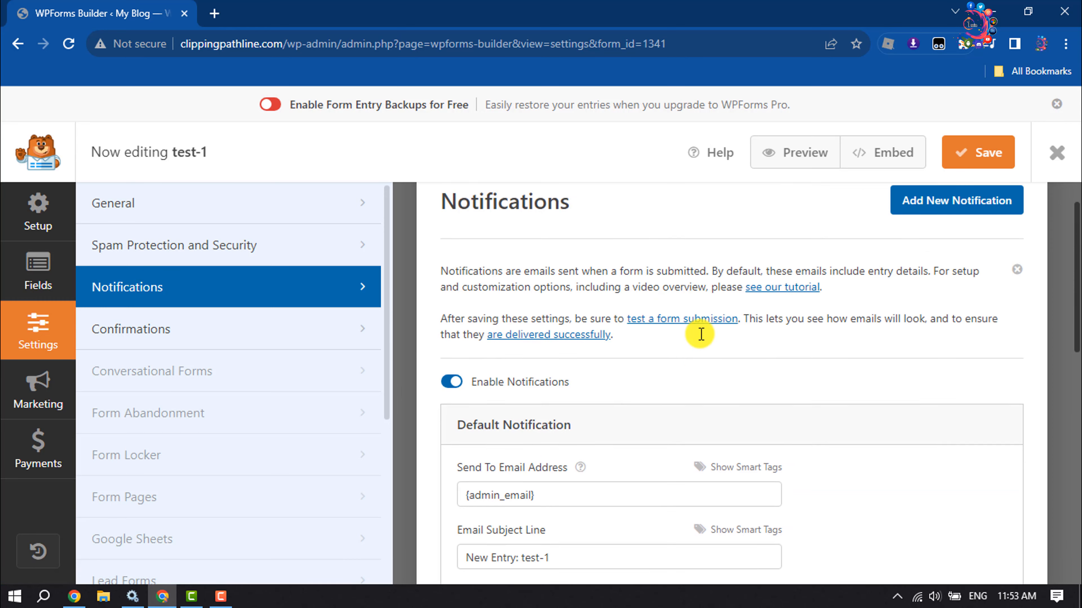
scroll(425, 386, "down", 5)
left_click(567, 298)
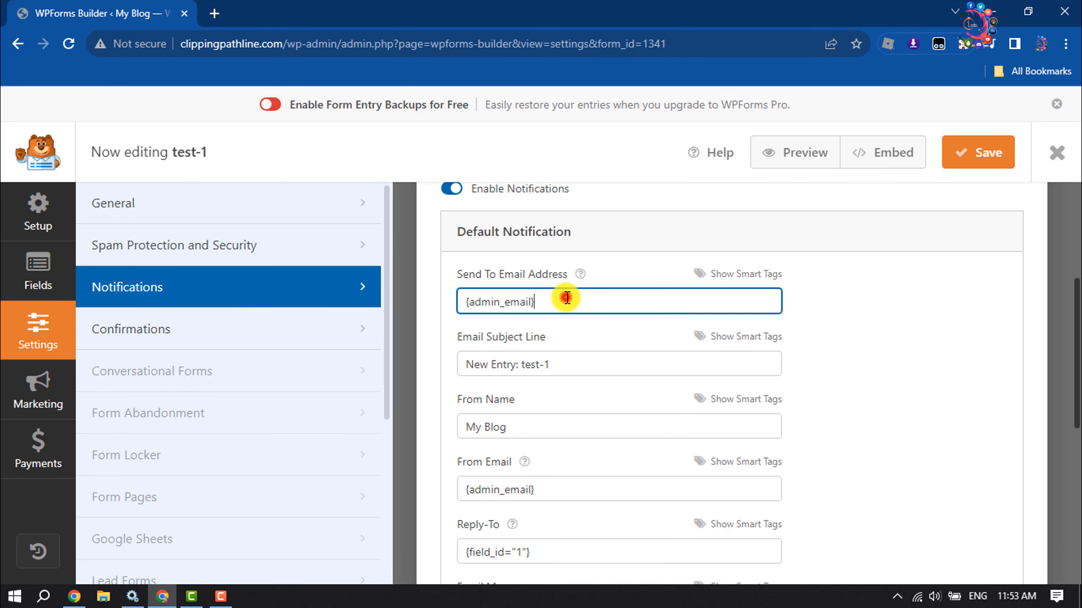
left_click_drag(516, 302, 460, 303)
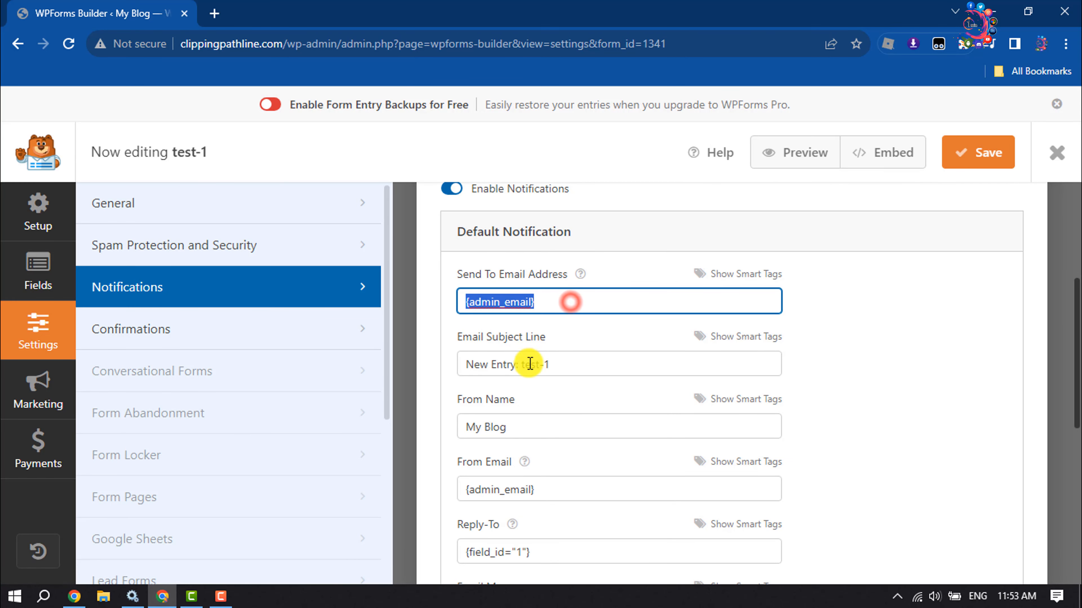
left_click(598, 362)
triple_click(599, 361)
scroll(604, 360, "down", 3)
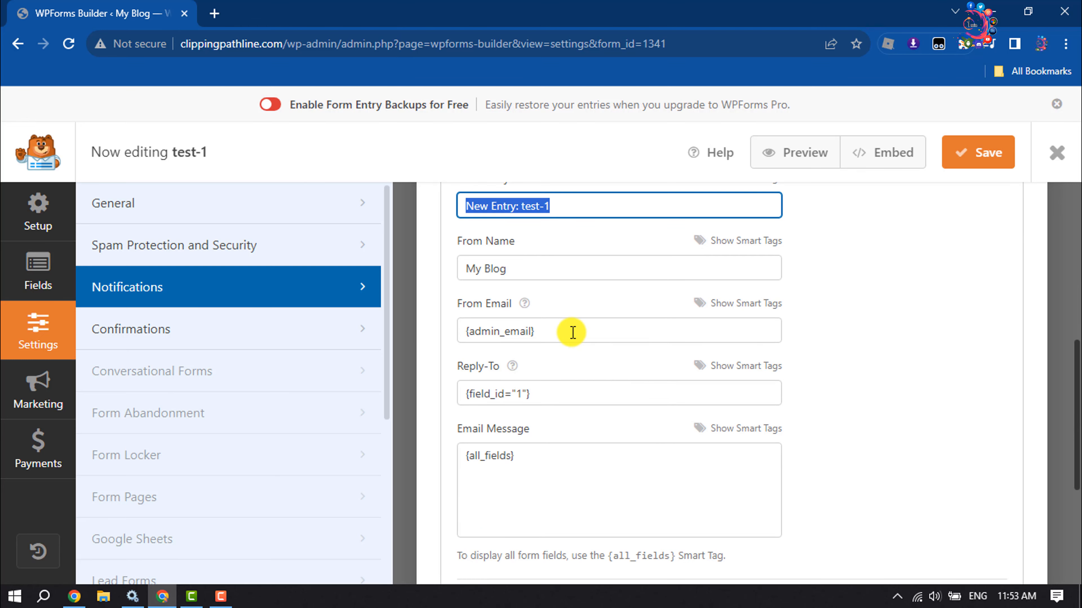
- Review the form's Spam Protection and Security settings and save the form
left_click(229, 251)
scroll(669, 324, "up", 10)
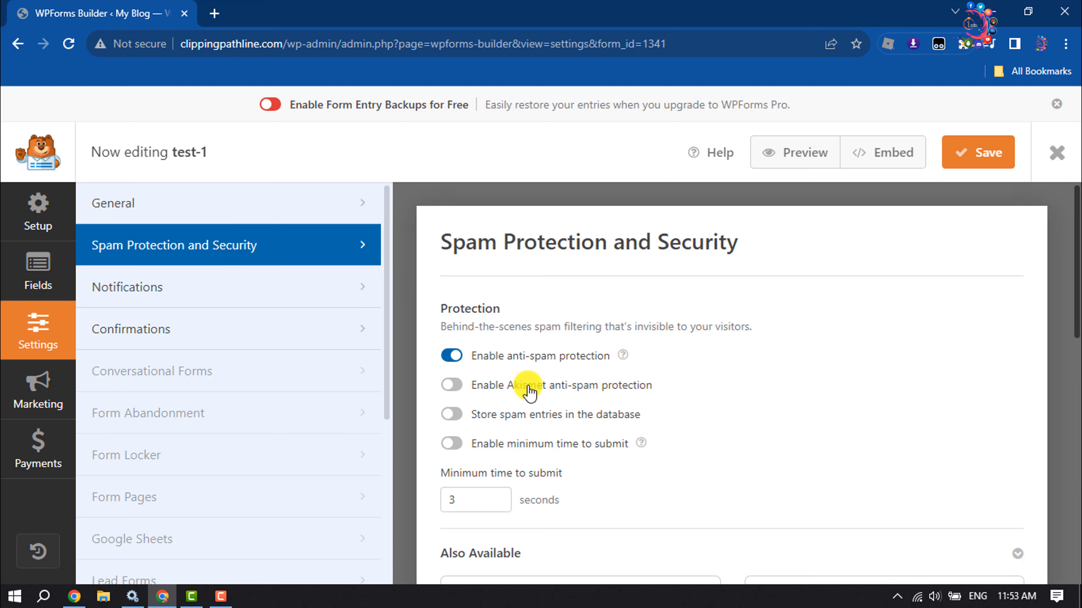
left_click(974, 164)
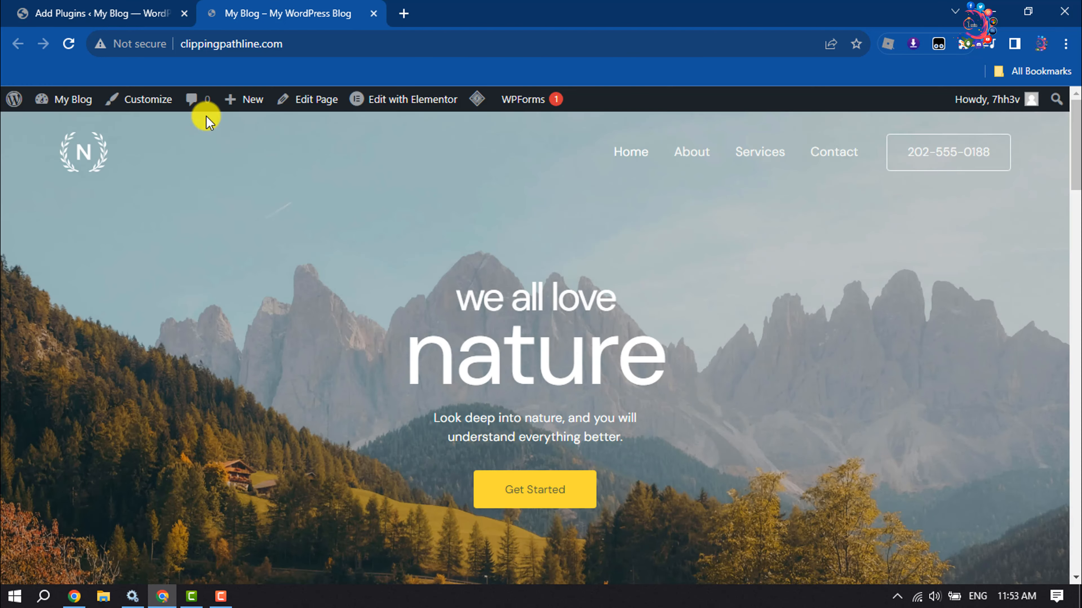
- Look over the site's home page and open it for editing with Elementor
scroll(287, 306, "down", 15)
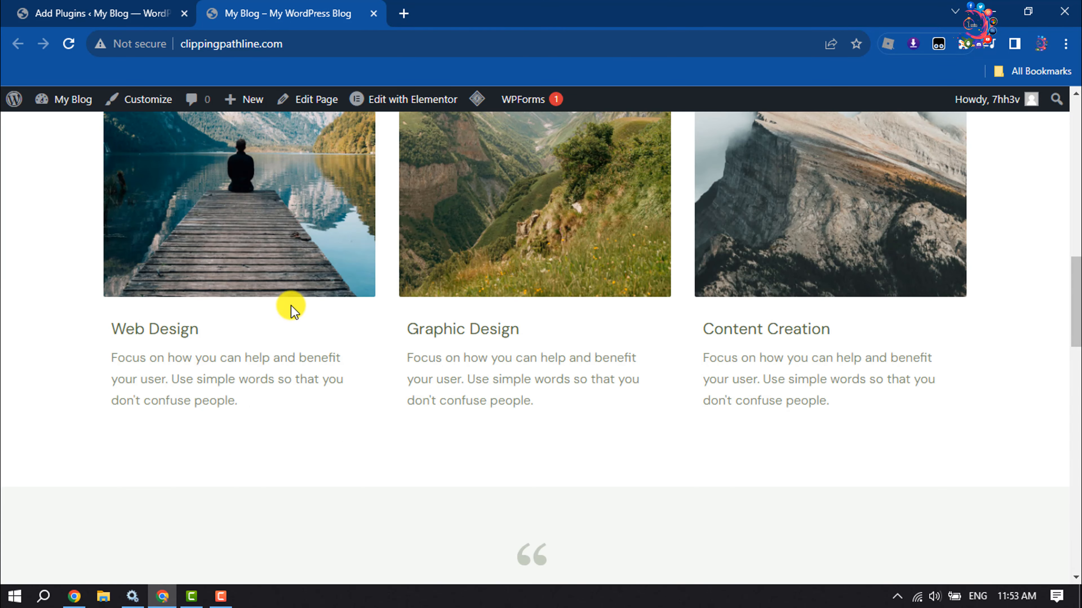
scroll(290, 305, "down", 10)
scroll(290, 306, "up", 20)
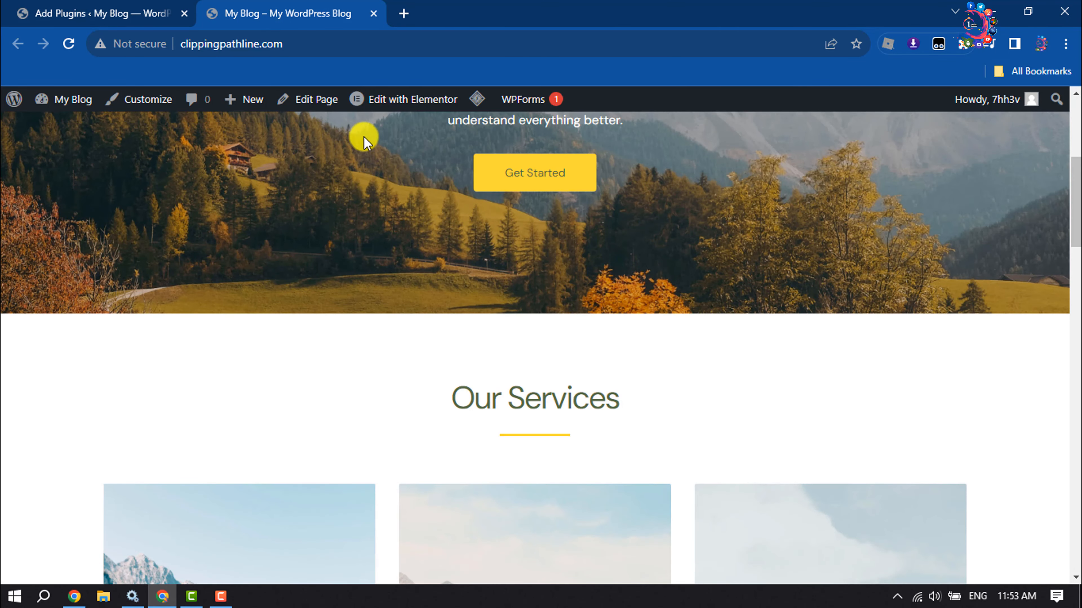
left_click(377, 101)
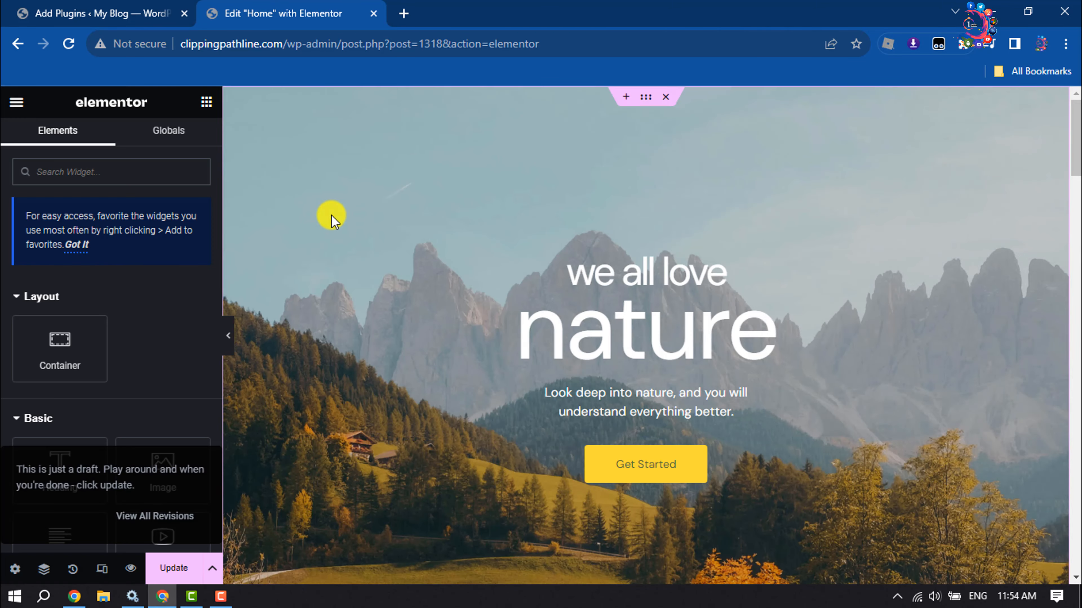
- Insert a single container with row direction directly above the QUESTIONS? section
left_click_drag(1074, 138, 1052, 524)
left_click(1043, 496)
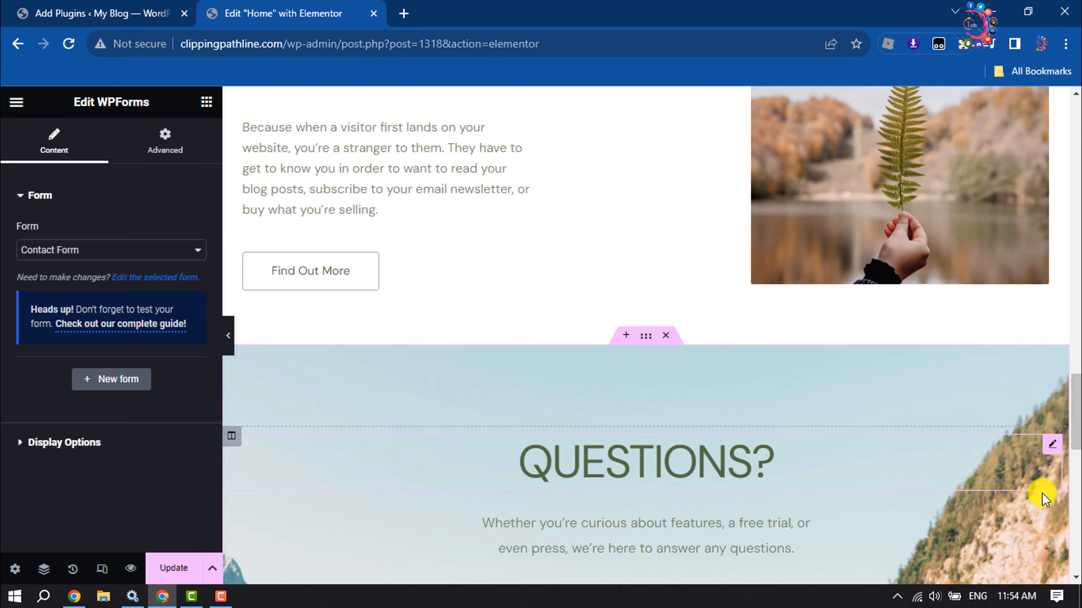
scroll(627, 290, "up", 5)
scroll(628, 294, "down", 5)
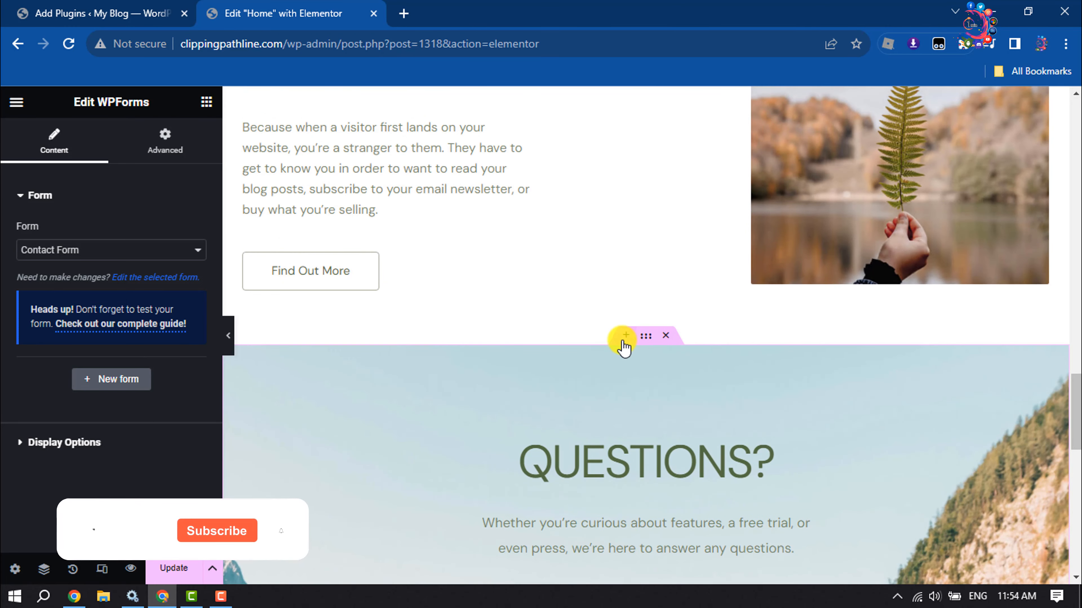
left_click(624, 339)
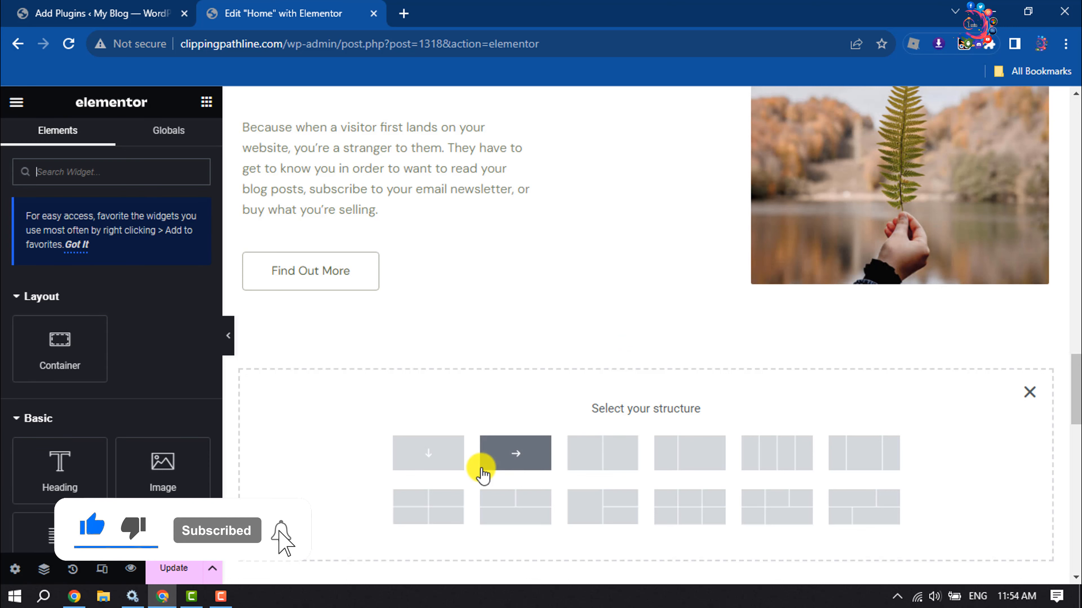
left_click(506, 458)
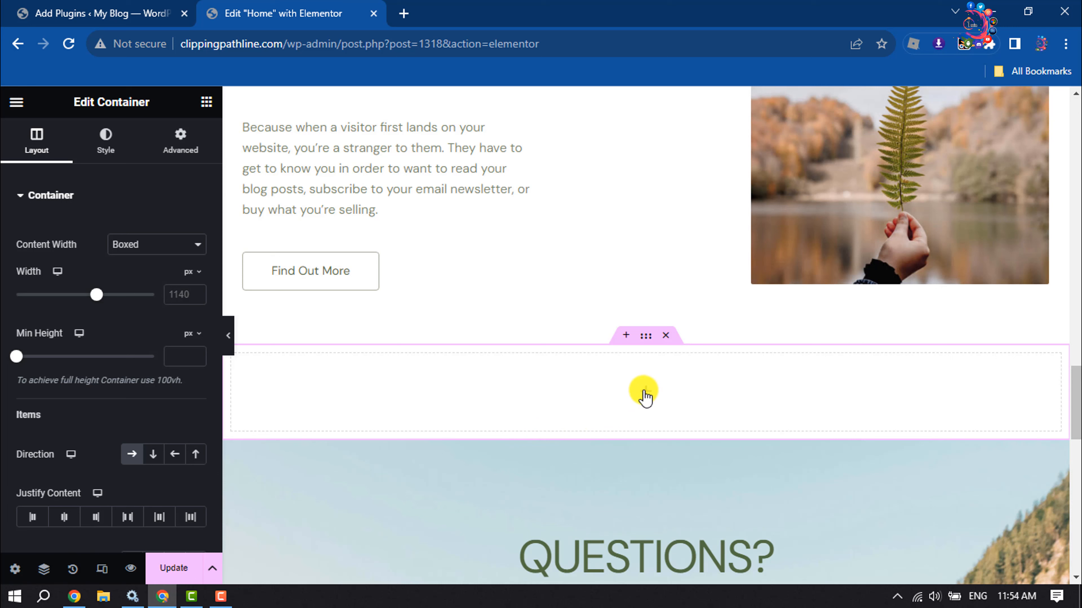
- Search the widgets for "wp" and place the WPForms widget in the new empty container
left_click(644, 392)
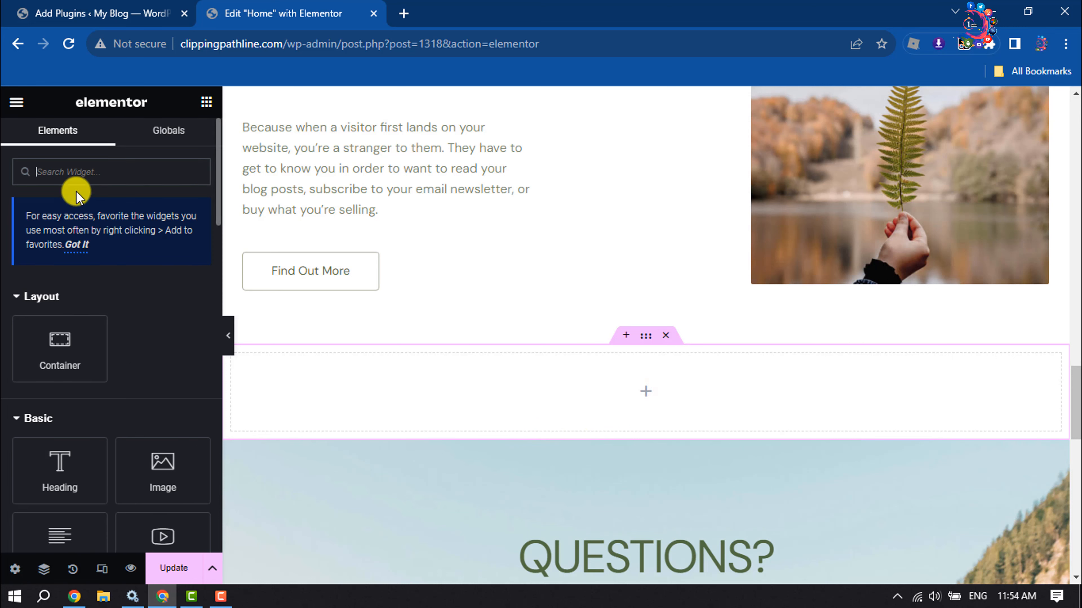
left_click(74, 176)
type("wp")
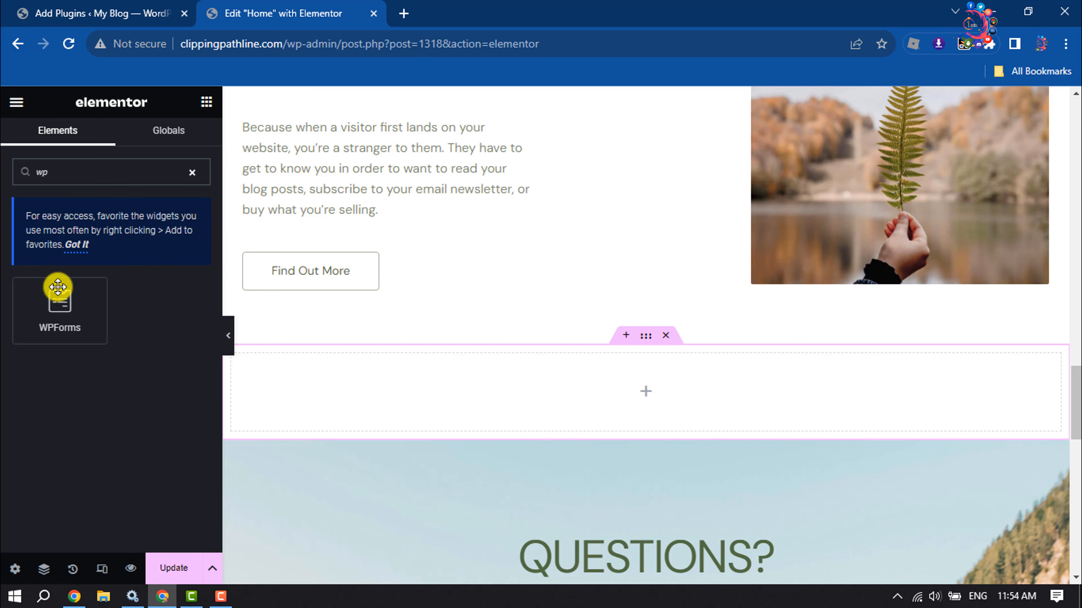
left_click_drag(56, 300, 627, 394)
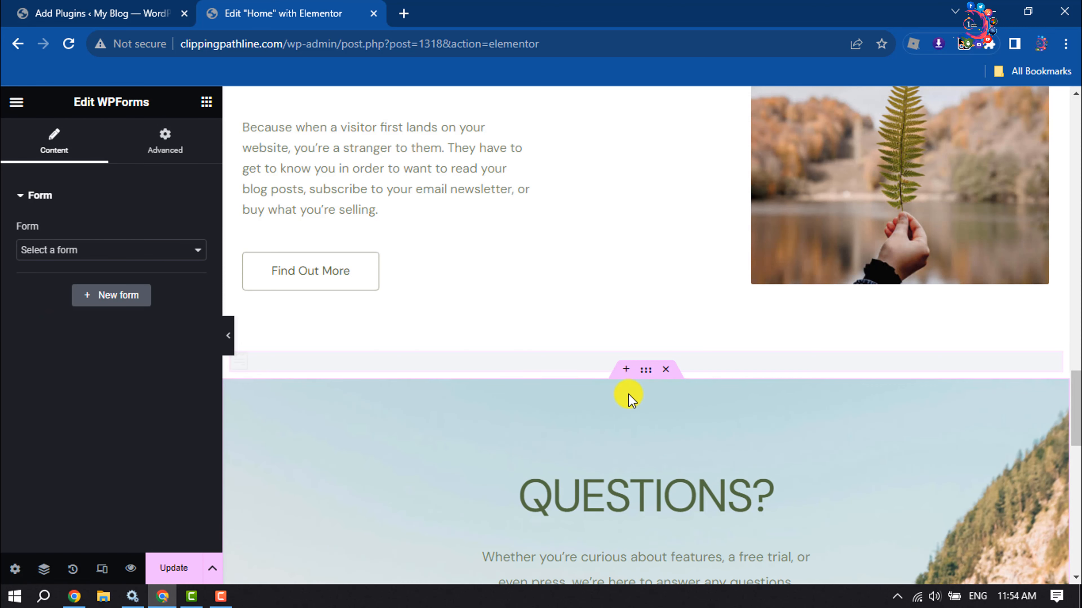
- Set the widget's form to test-1 and widen the widget to the container's full width
left_click(150, 250)
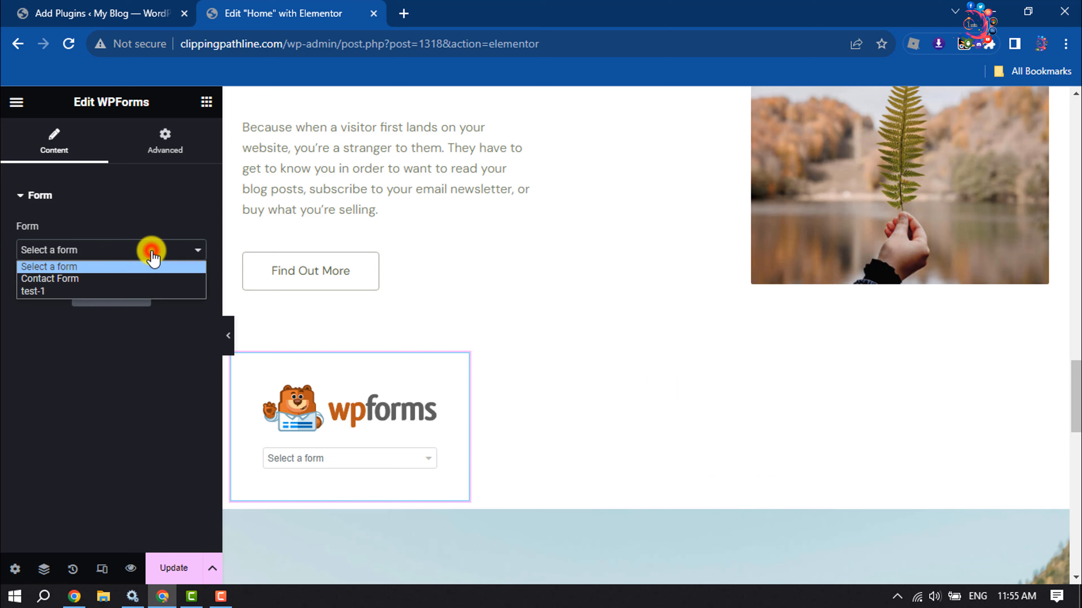
left_click(38, 292)
scroll(510, 298, "down", 5)
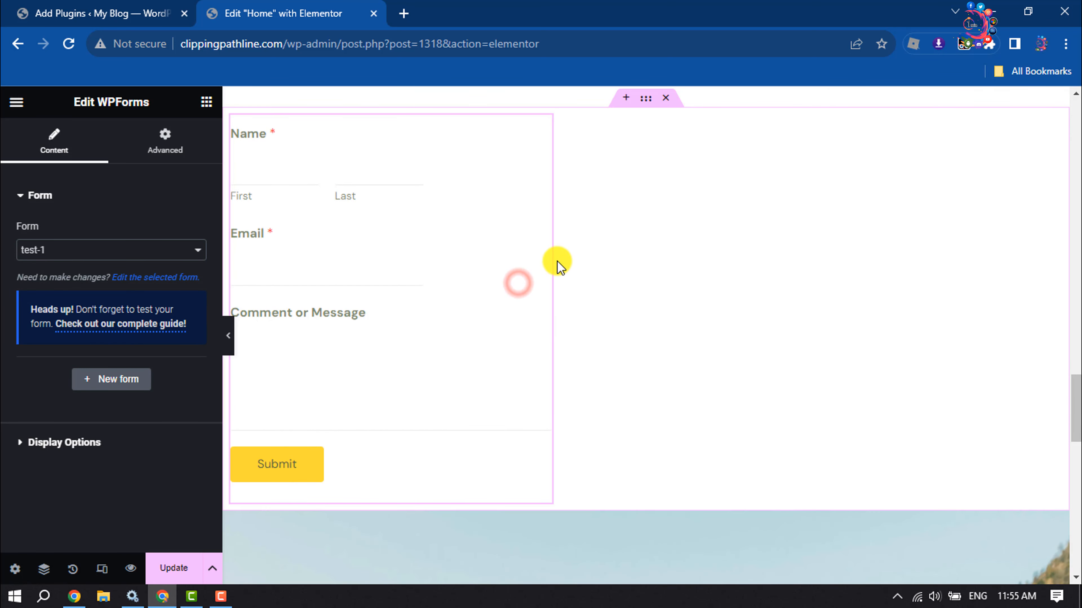
left_click_drag(550, 261, 1062, 282)
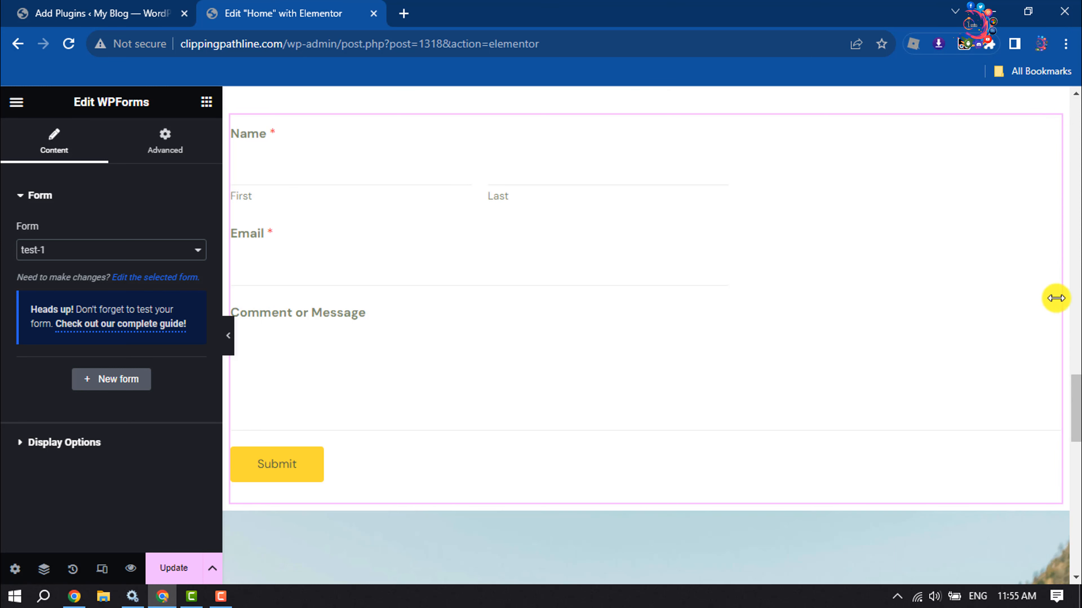
- Update the page and preview it, checking the contact form's name, email and message fields above the QUESTIONS? section
left_click(178, 573)
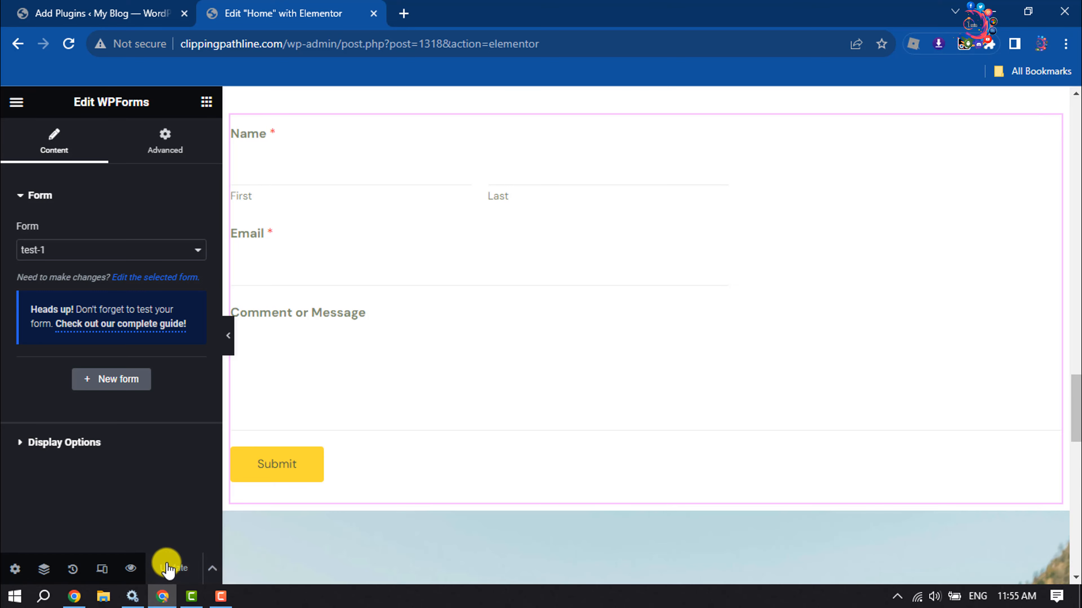
left_click(131, 569)
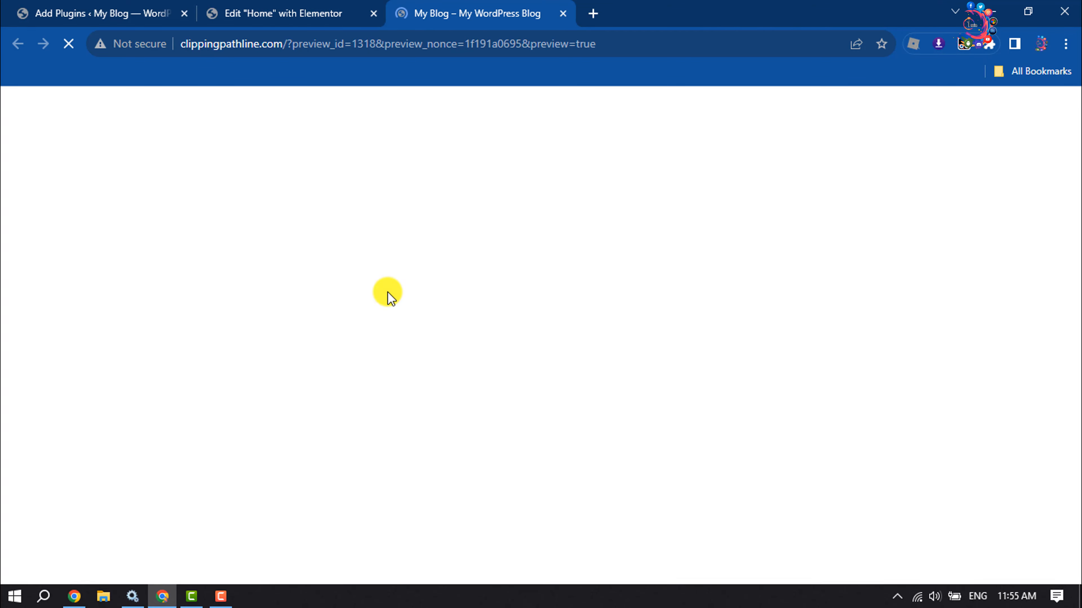
scroll(386, 294, "down", 10)
scroll(386, 294, "down", 10)
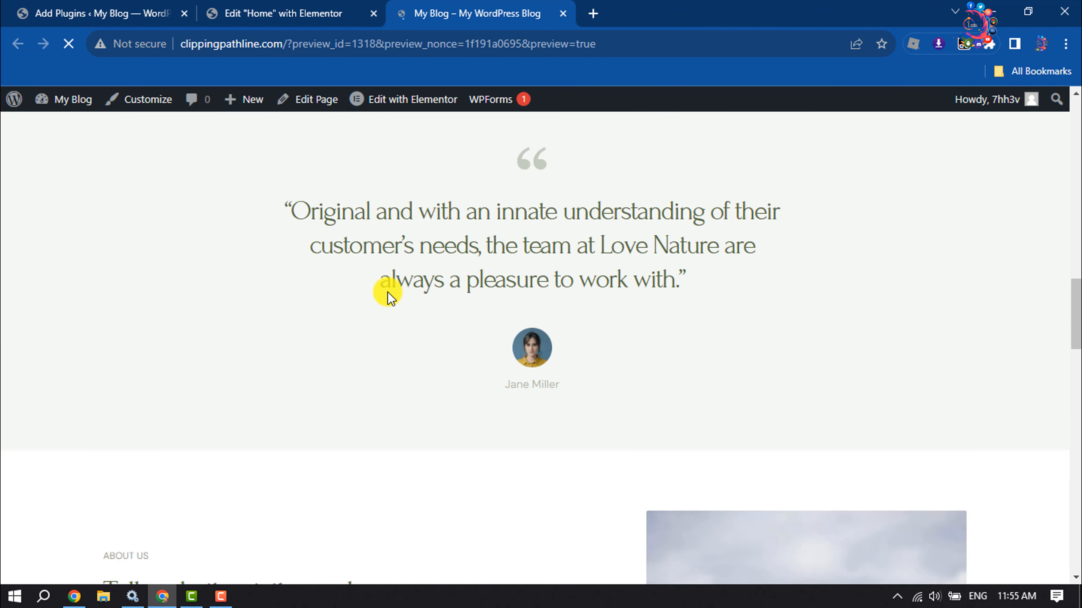
scroll(389, 299, "up", 1)
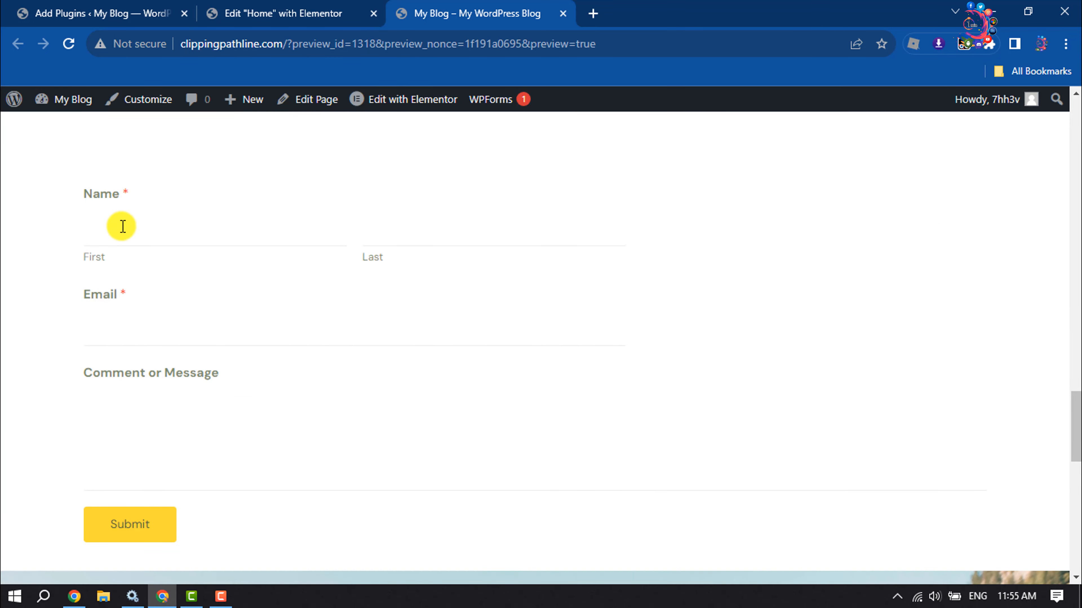
left_click(411, 232)
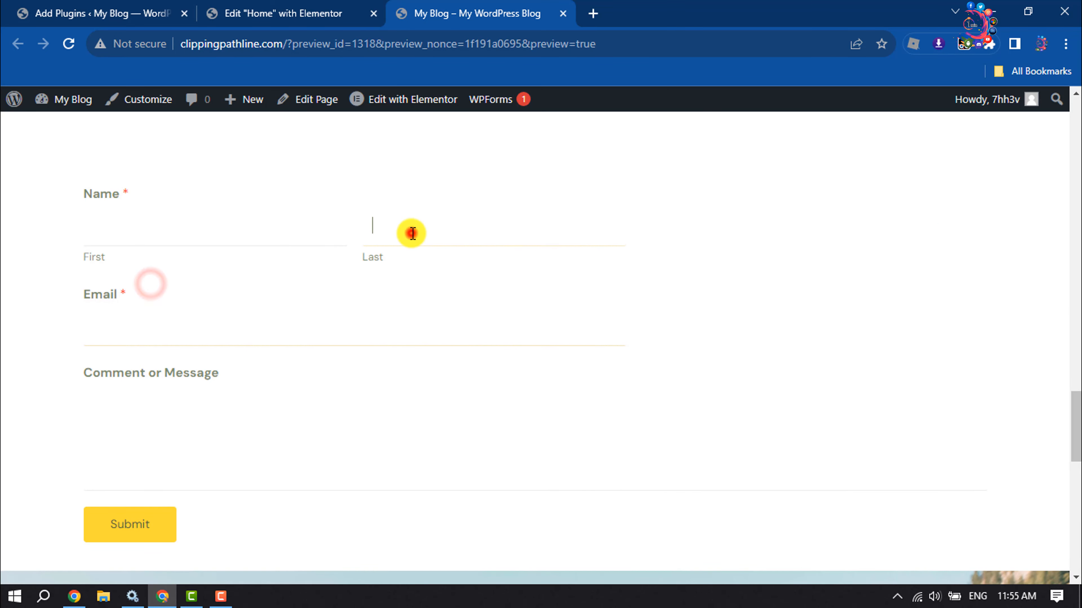
left_click(126, 461)
scroll(519, 346, "down", 5)
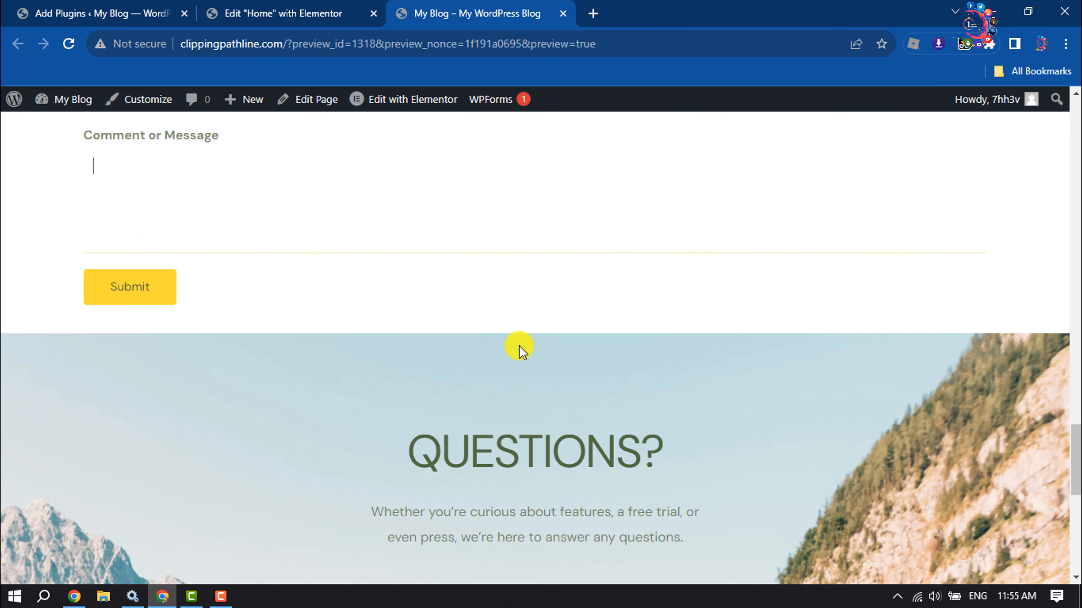
scroll(519, 347, "up", 6)
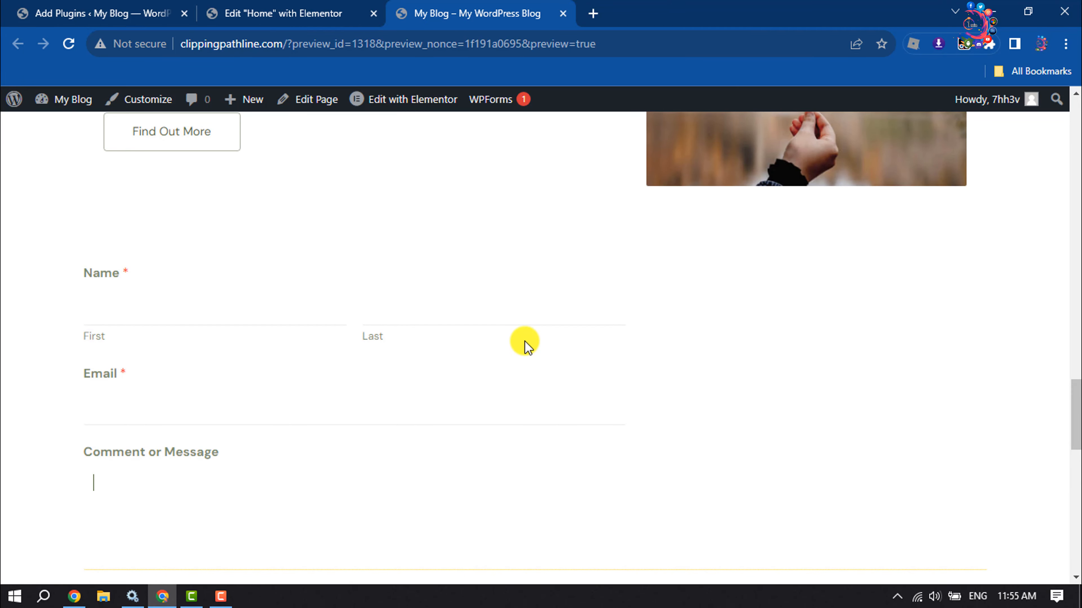